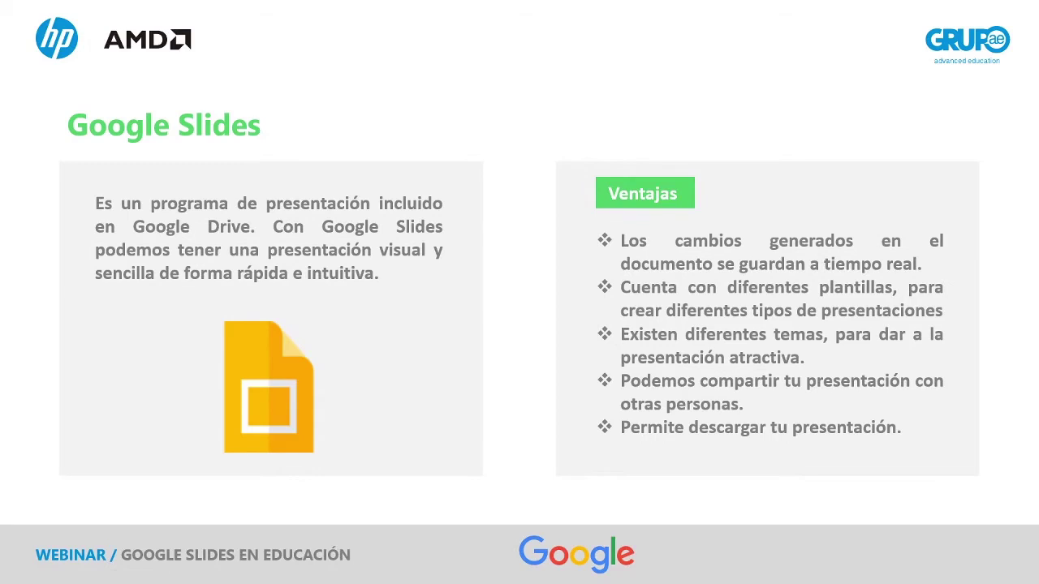
Switch to Chrome, open Google Slides and create a blank presentation from Google Drive
key(alt+Tab)
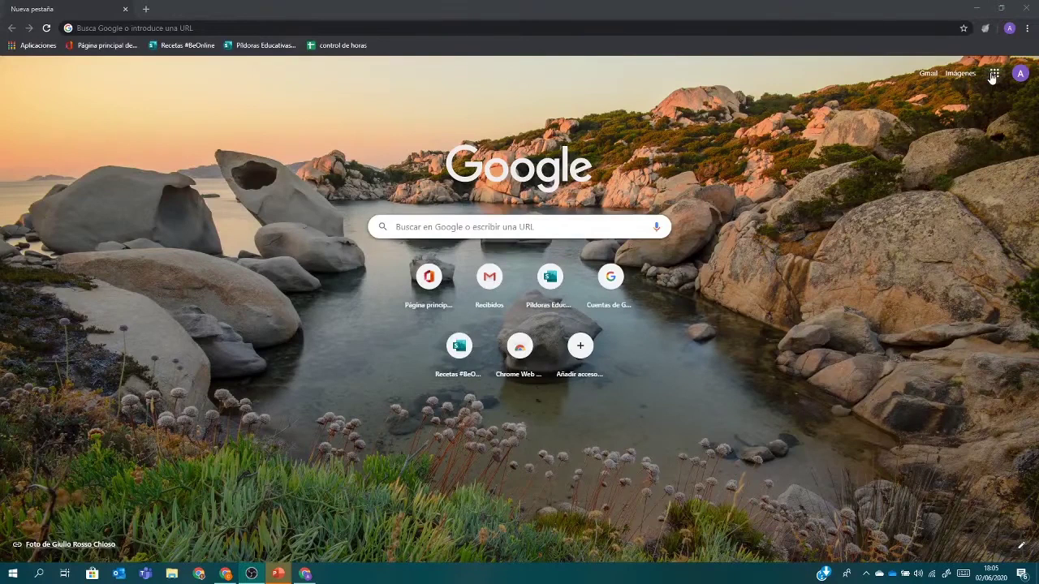
click(992, 76)
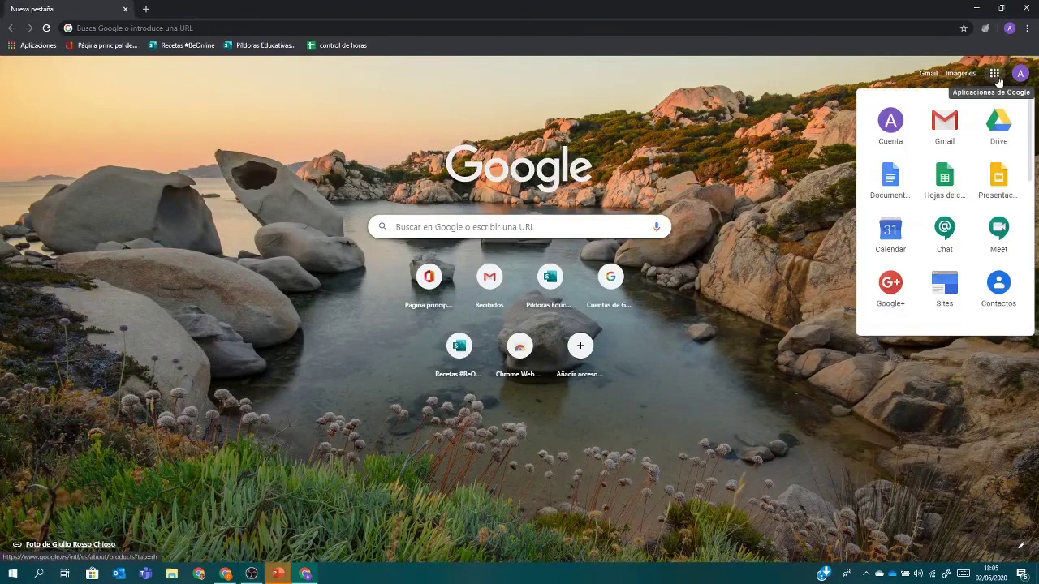
click(1003, 185)
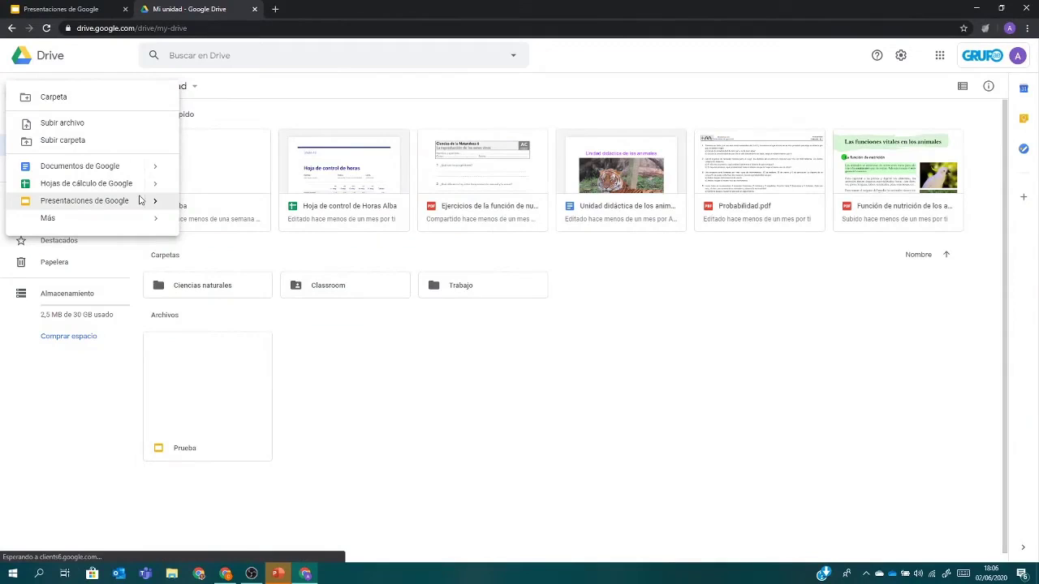
mouse_move(155, 205)
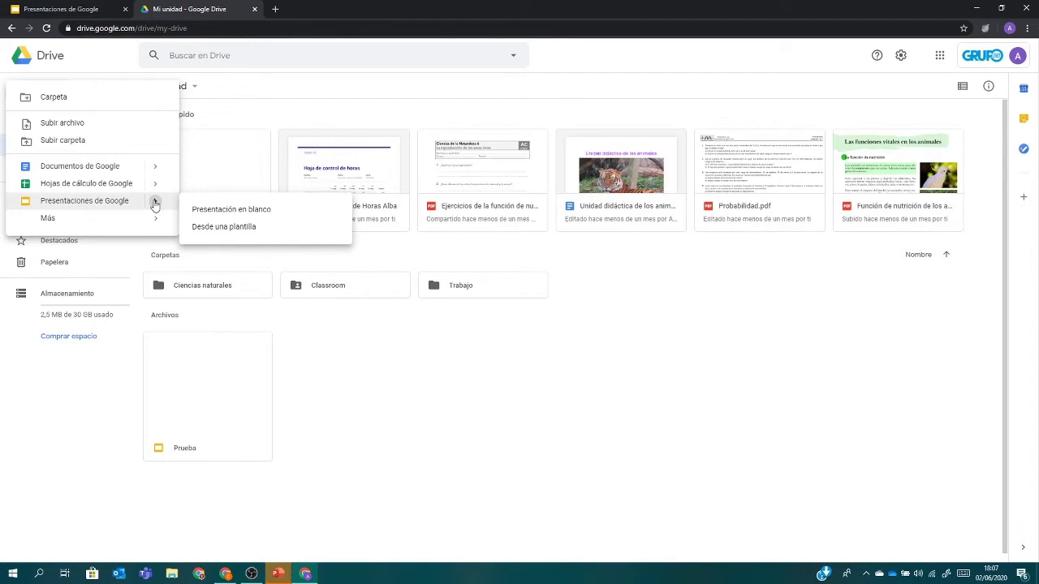
click(202, 207)
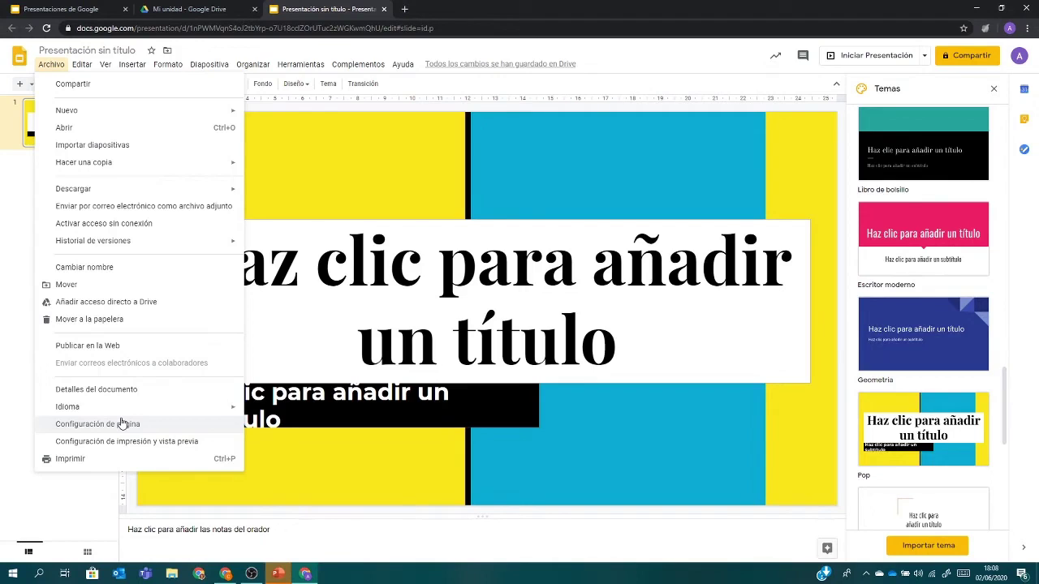
mouse_move(82, 68)
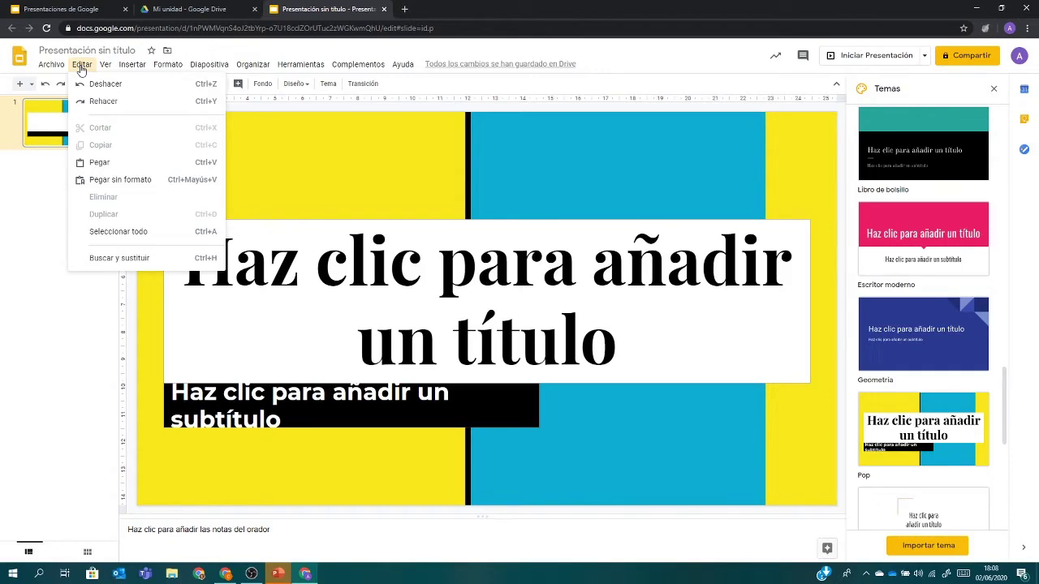
mouse_move(216, 66)
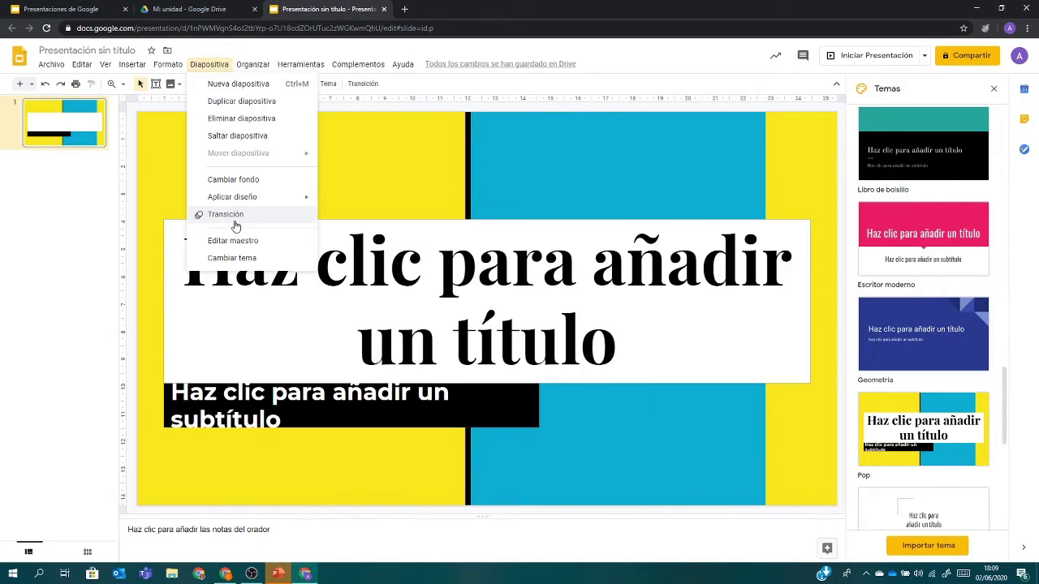
mouse_move(311, 68)
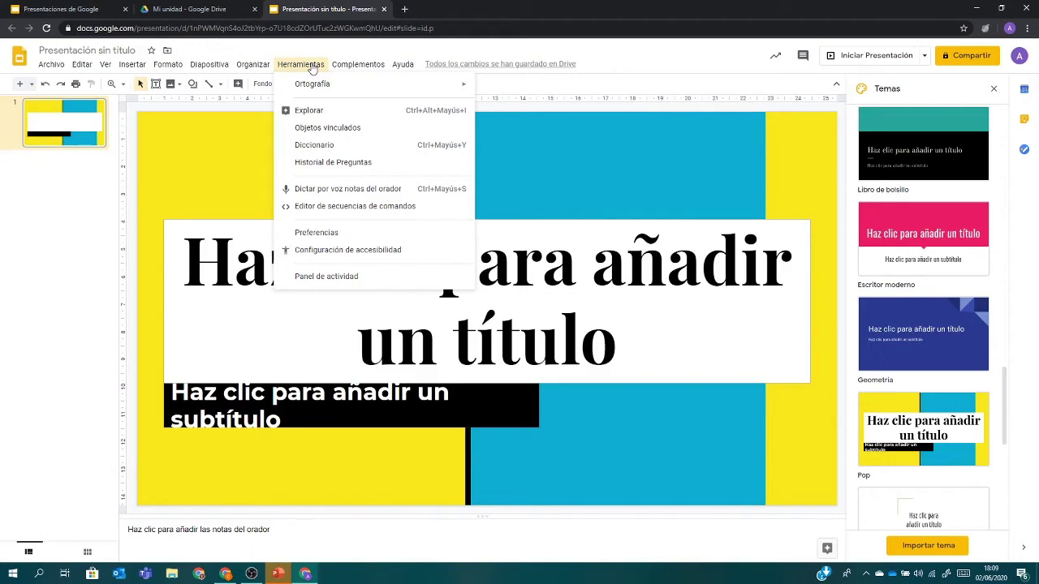
mouse_move(359, 70)
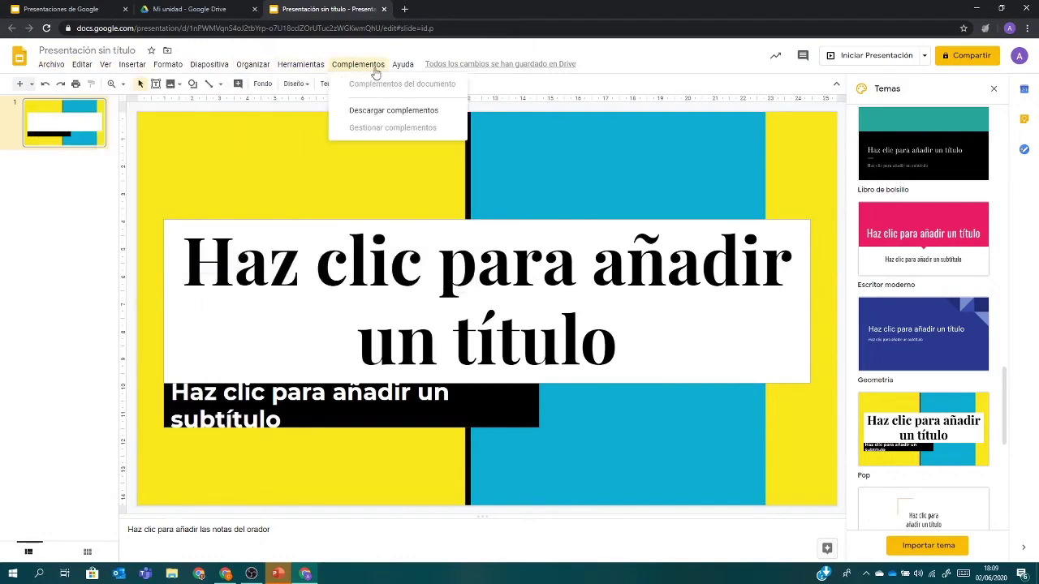
mouse_move(42, 65)
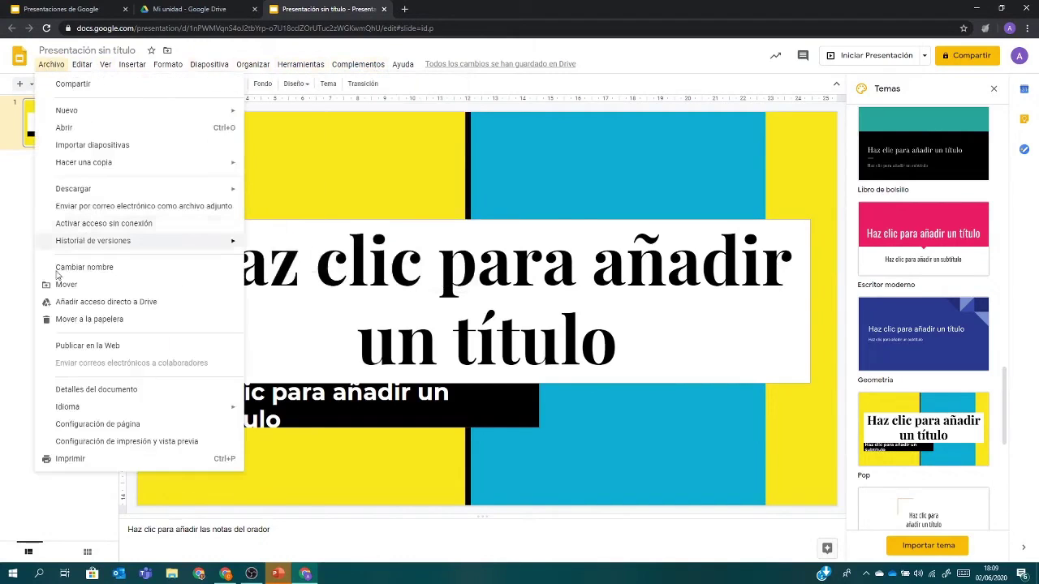
click(19, 188)
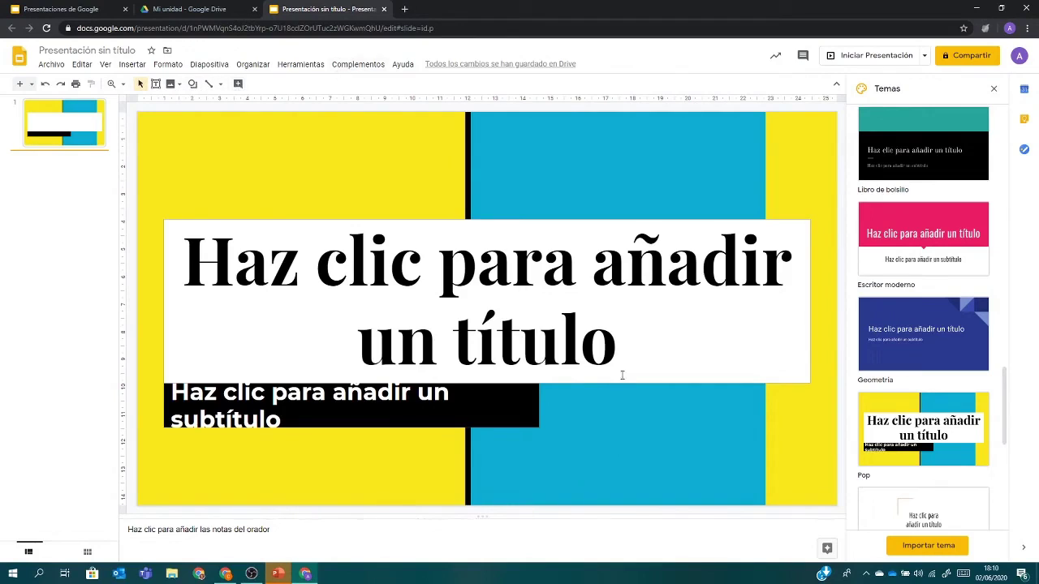
Fill the title slide with the title "Los animales" and the subtitle "4º de primaria"
click(382, 267)
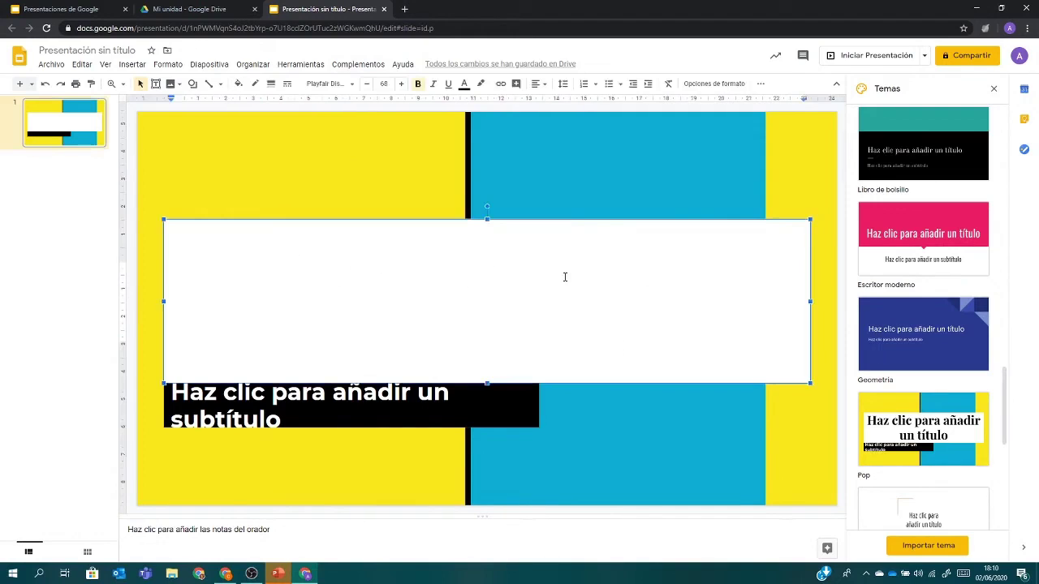
text(Los animales)
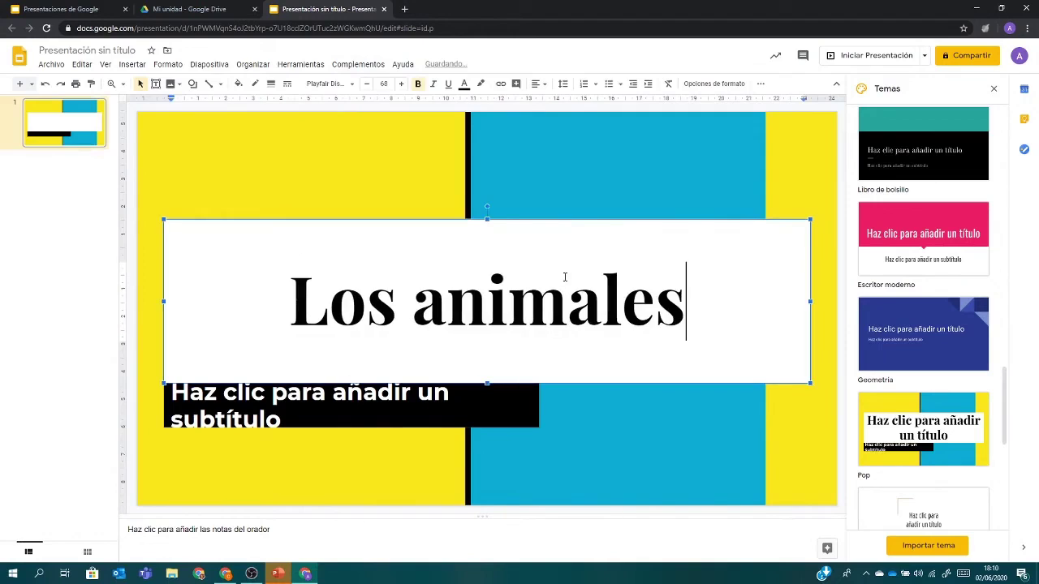
click(357, 402)
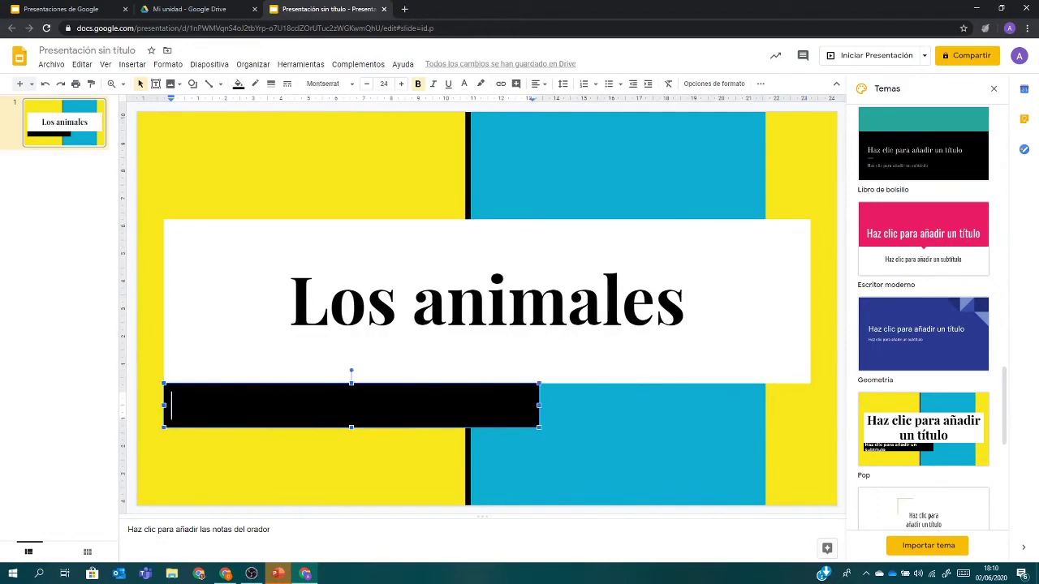
text(4)
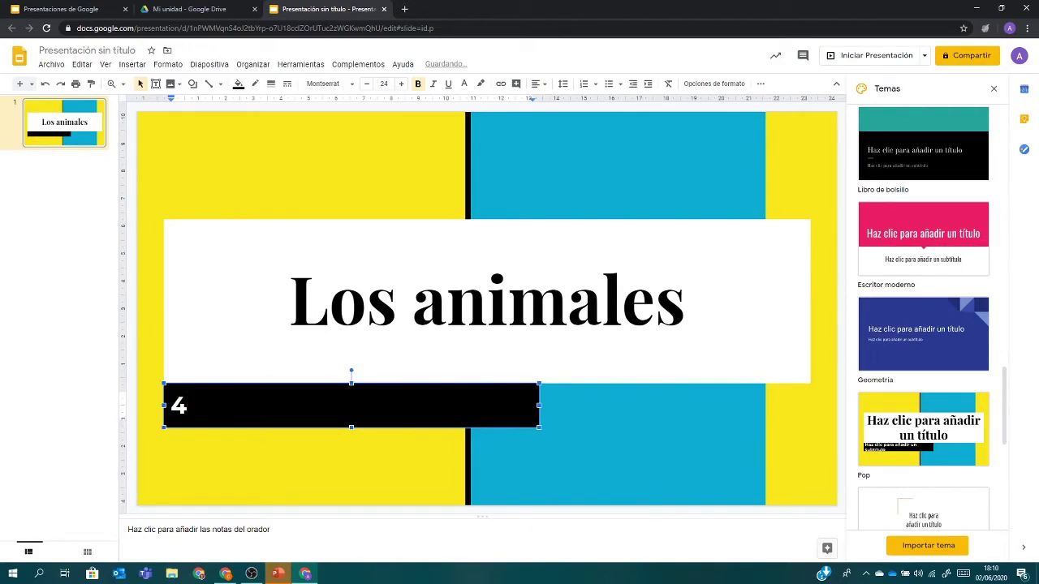
text(° de primaria)
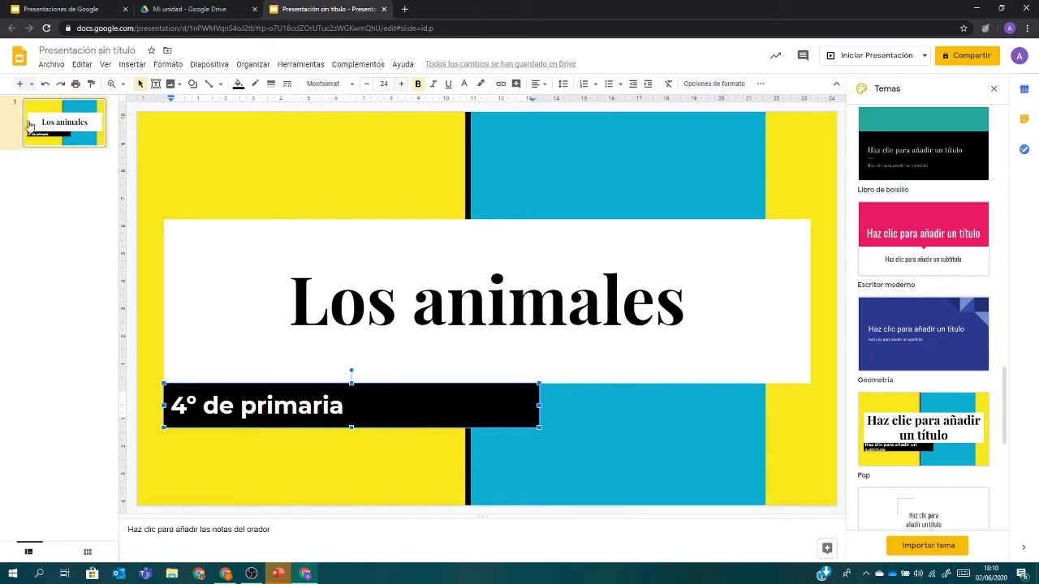
Add a second slide with a title and text layout and title it "Clasificación"
key(ctrl+m)
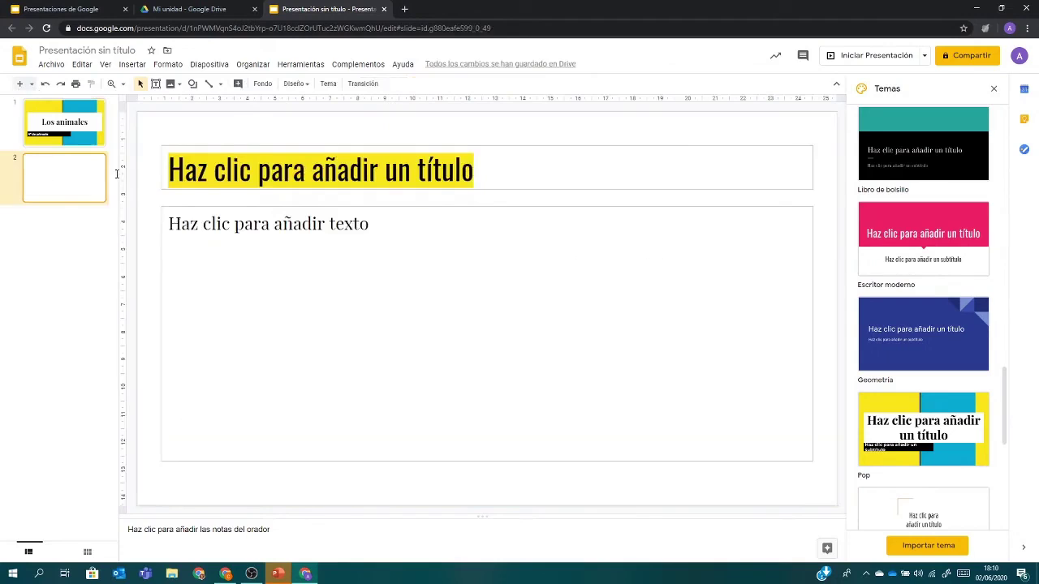
click(379, 167)
text(Clasificación)
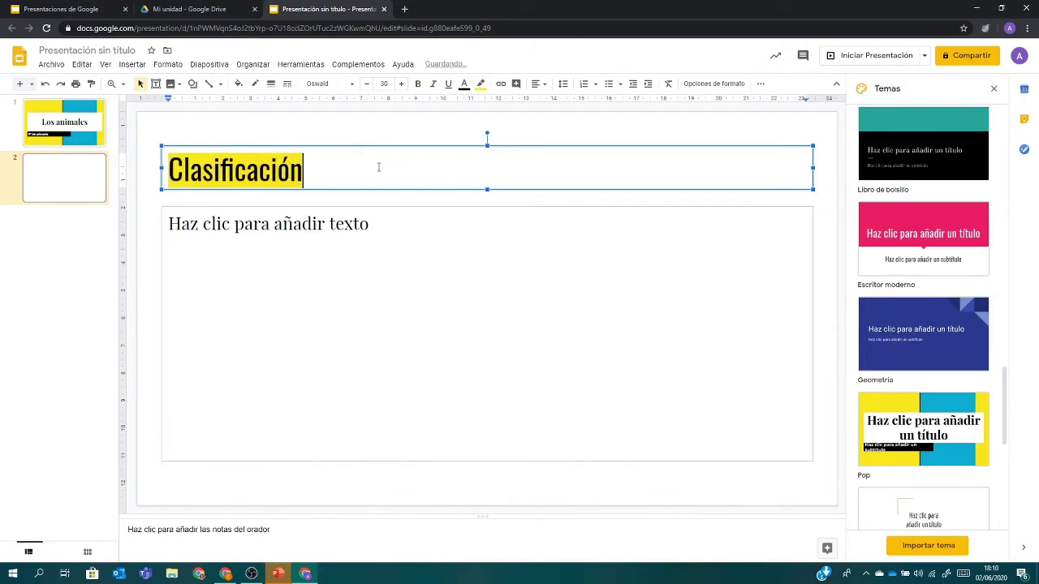
Search the web for images of "animales vertebrados" to use in the second slide's content area
click(299, 239)
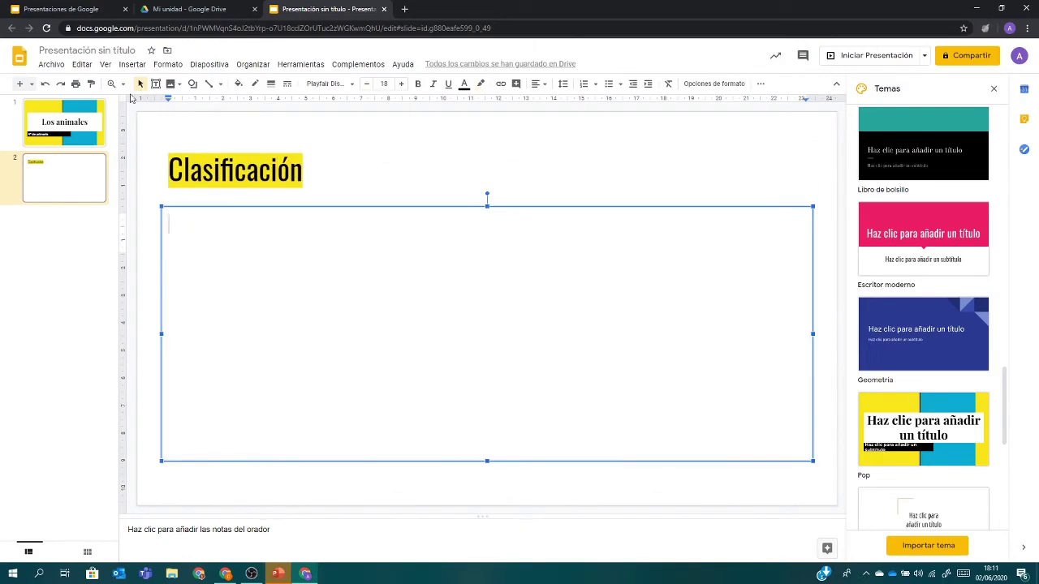
click(172, 84)
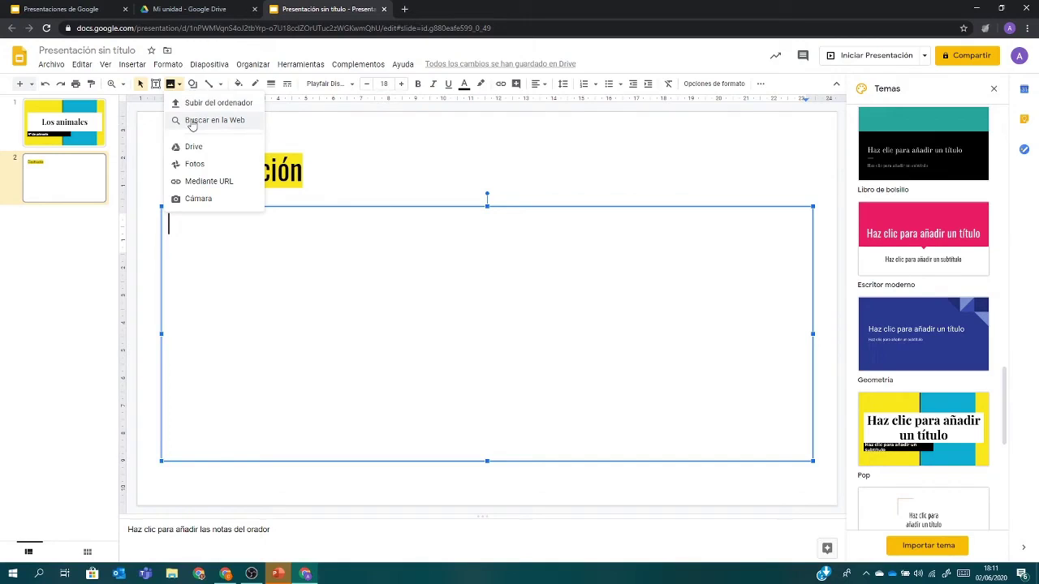
click(192, 124)
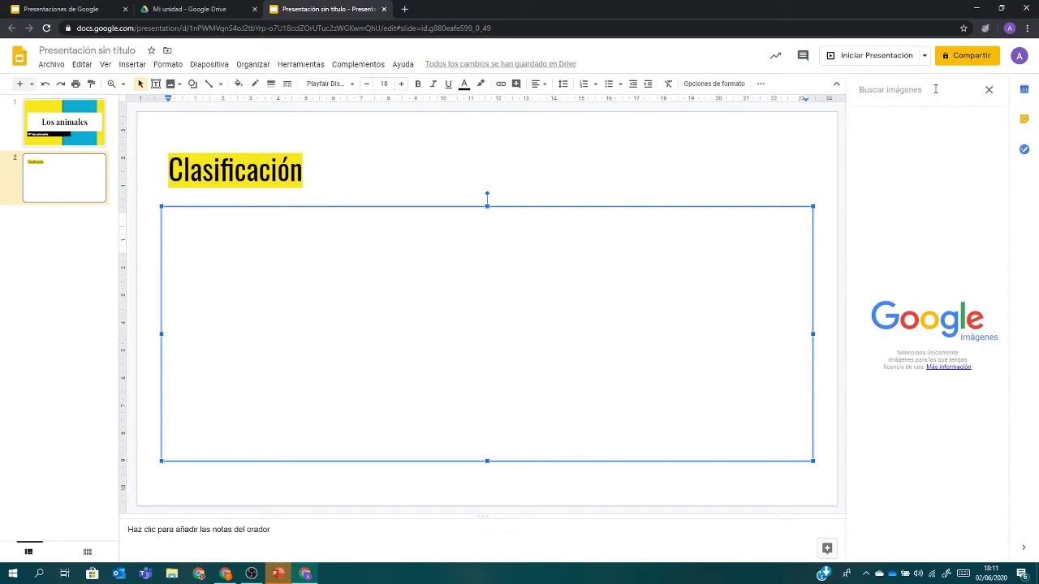
text(Animale)
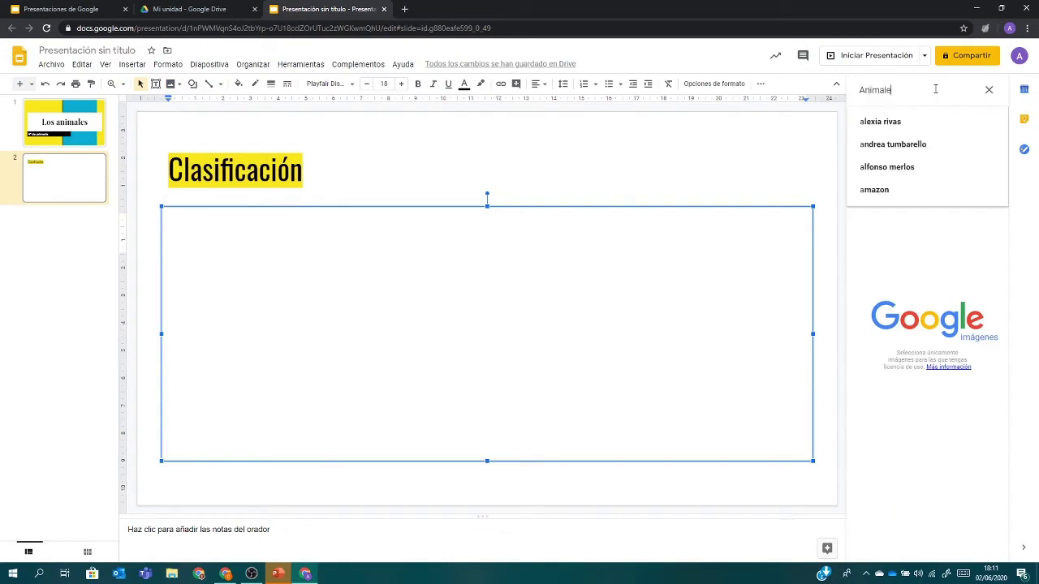
text(s vertebrados)
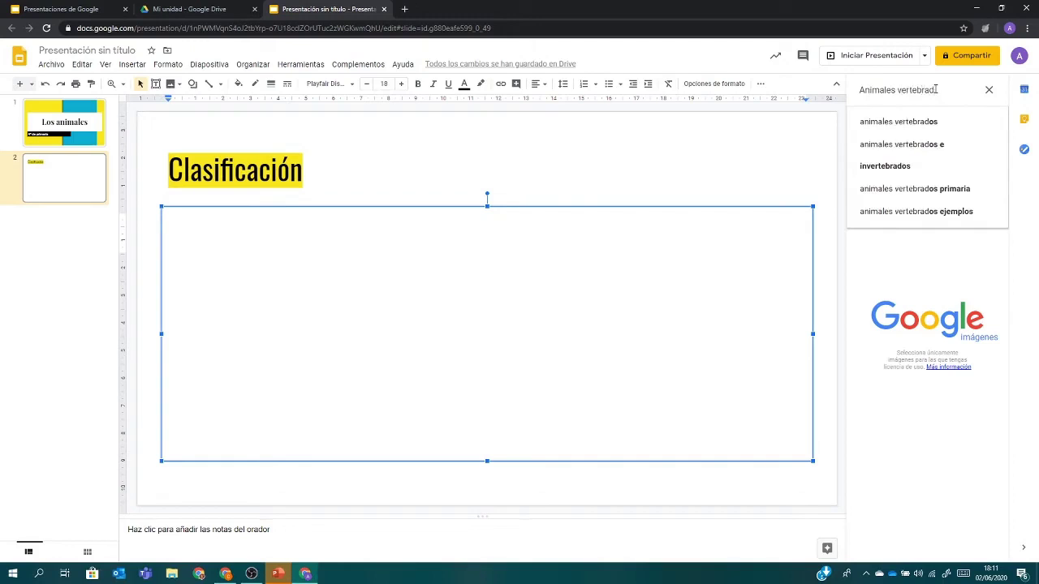
text(s)
click(892, 122)
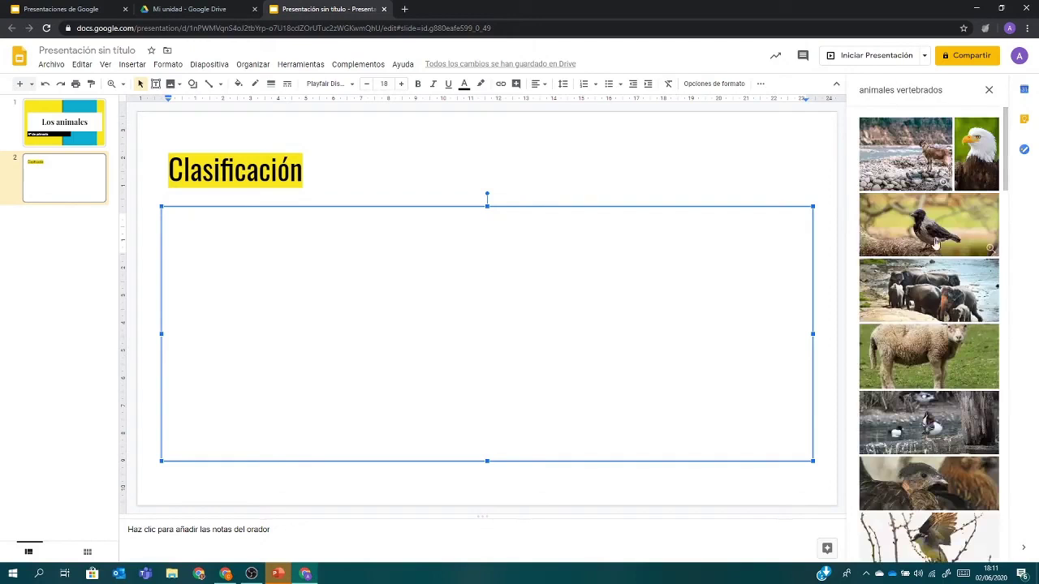
Insert the underwater polar bear photo and fit it at a reduced size below the "Clasificación" title, aligned with the content area's left edge
scroll(915, 277, down, 10)
scroll(915, 276, down, 10)
scroll(925, 341, down, 5)
scroll(923, 324, down, 10)
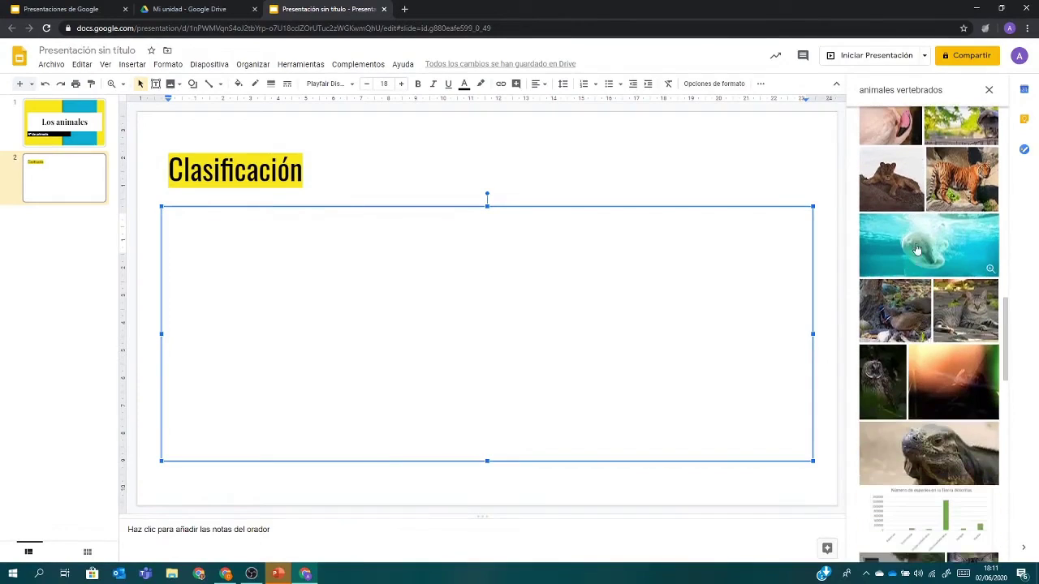
drag(917, 248, 549, 302)
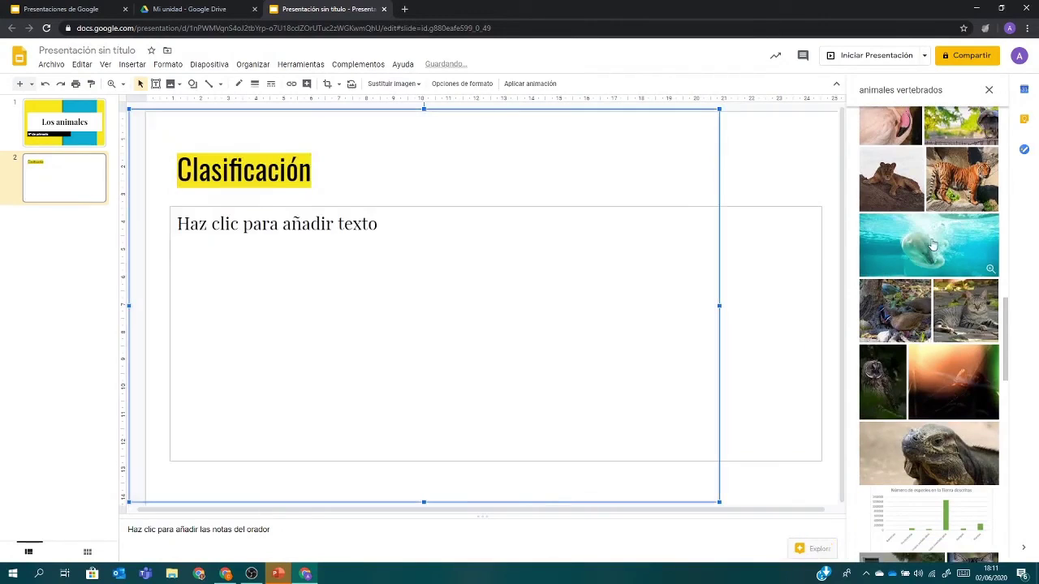
click(931, 247)
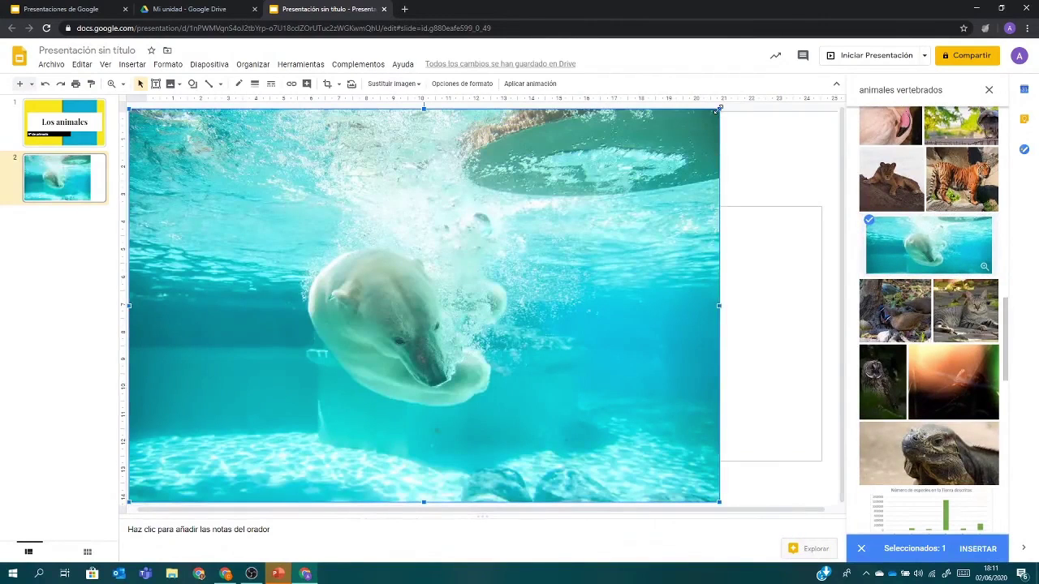
drag(718, 109, 496, 258)
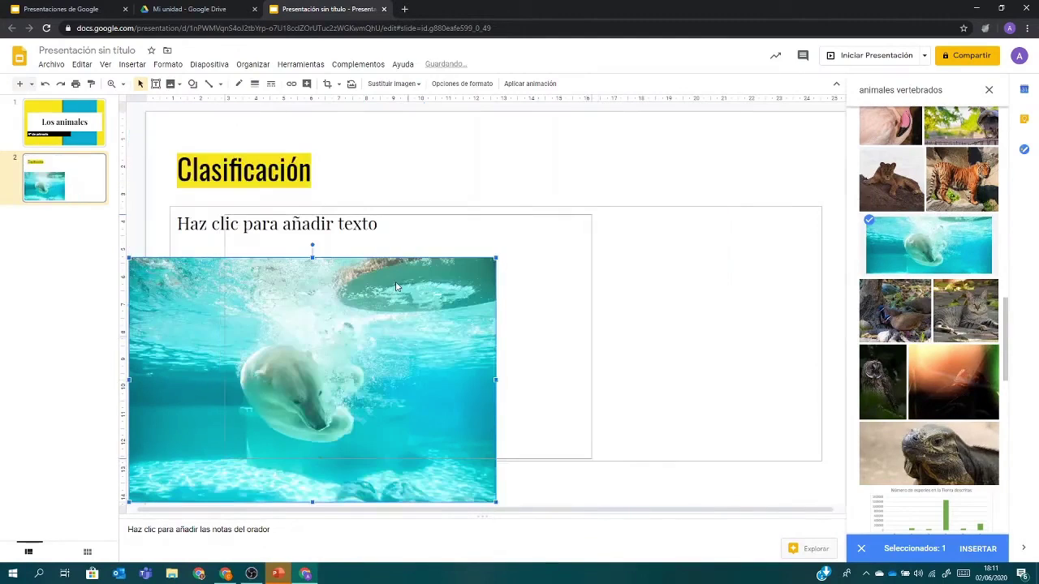
drag(397, 287, 390, 231)
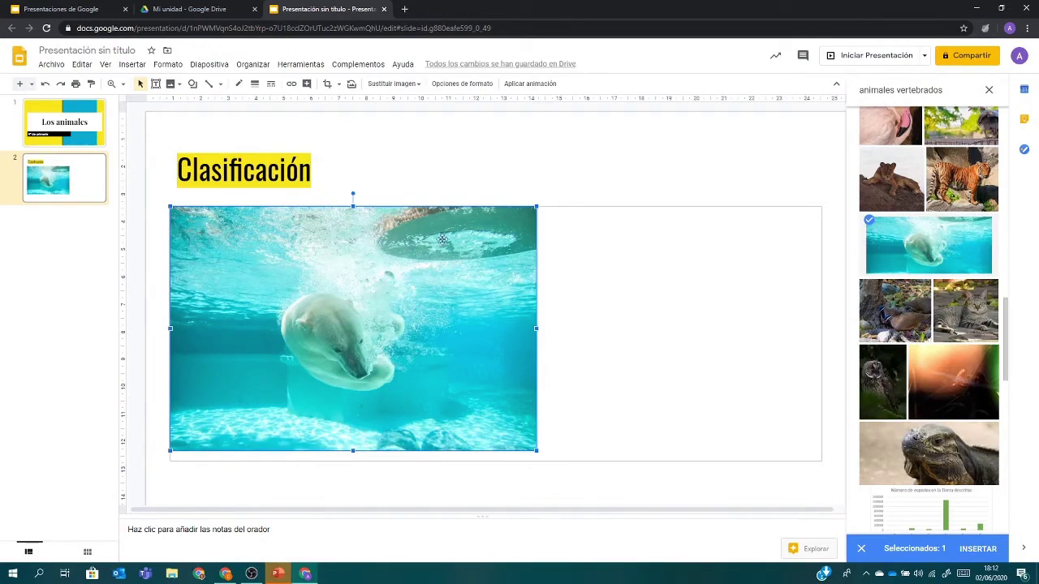
Examine the polar bear image's format options for size and rotation, recolouring, and transparency, brightness and contrast adjustments
click(460, 85)
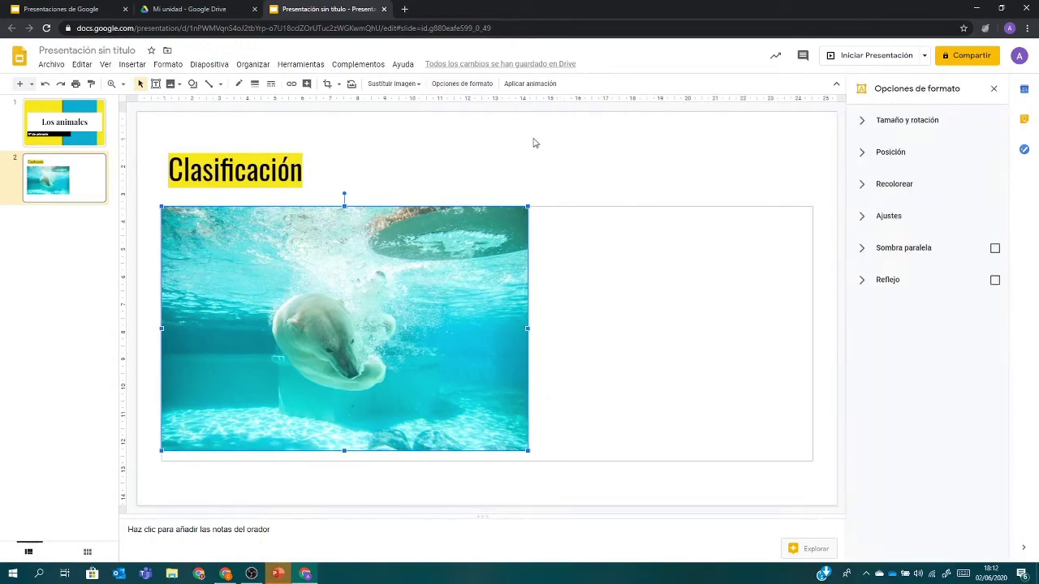
click(918, 122)
click(920, 122)
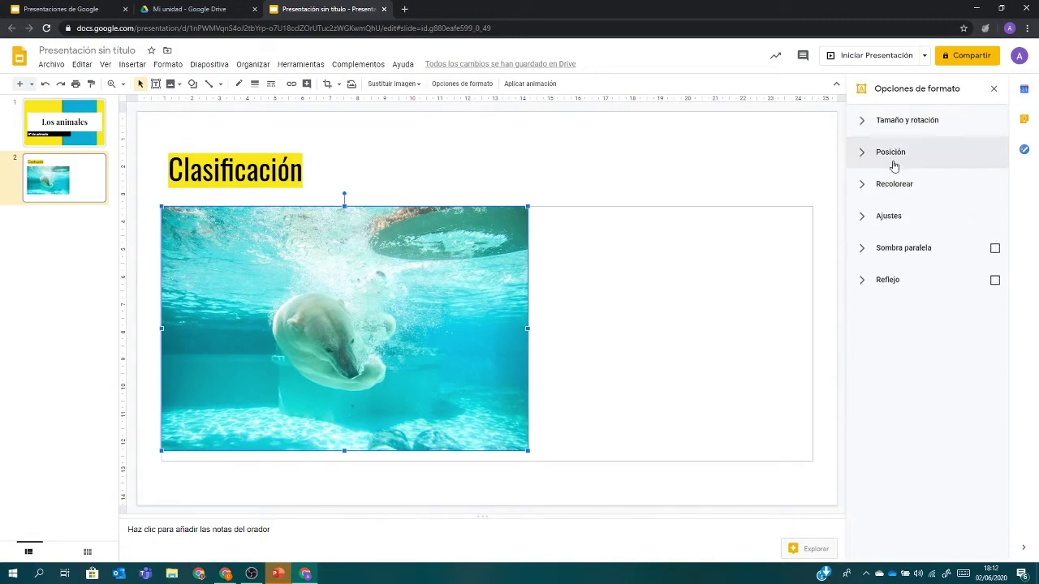
click(893, 191)
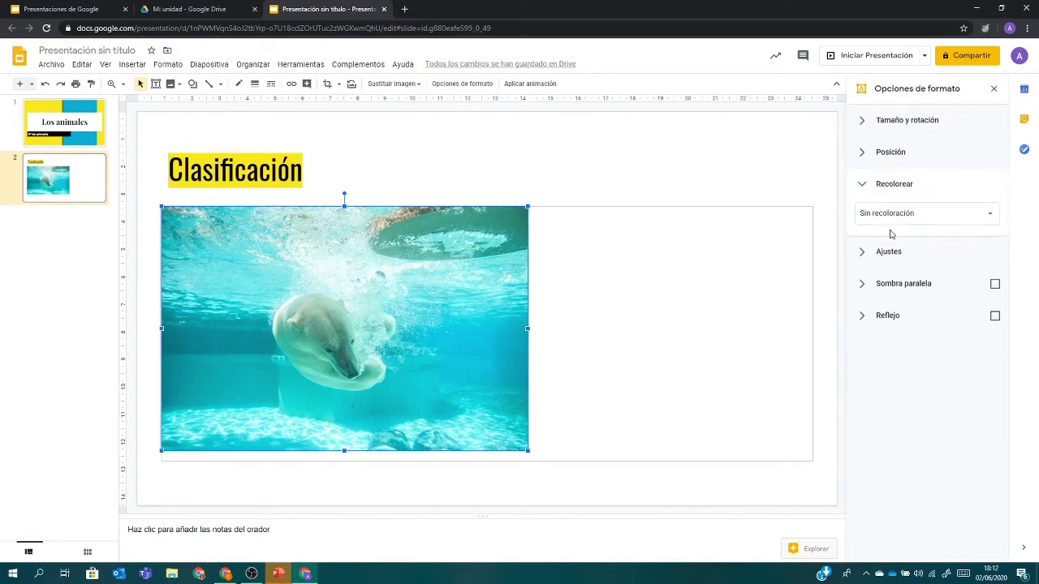
click(901, 192)
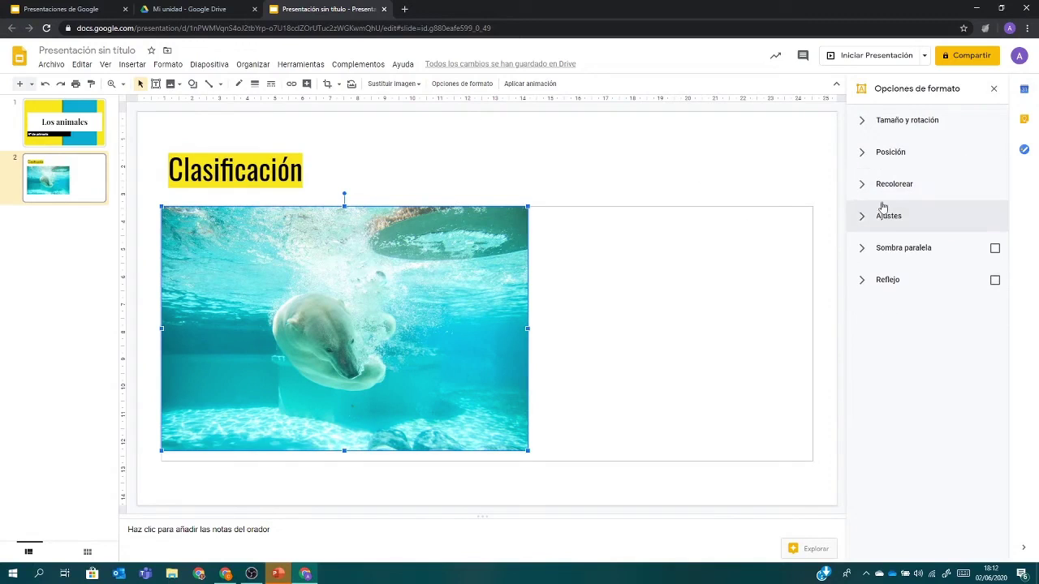
click(897, 219)
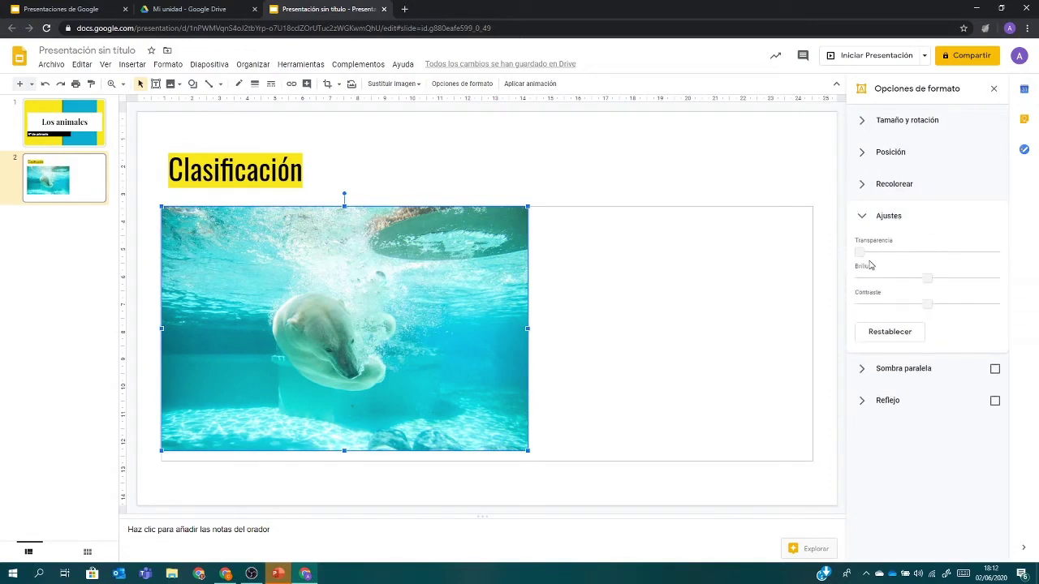
click(878, 225)
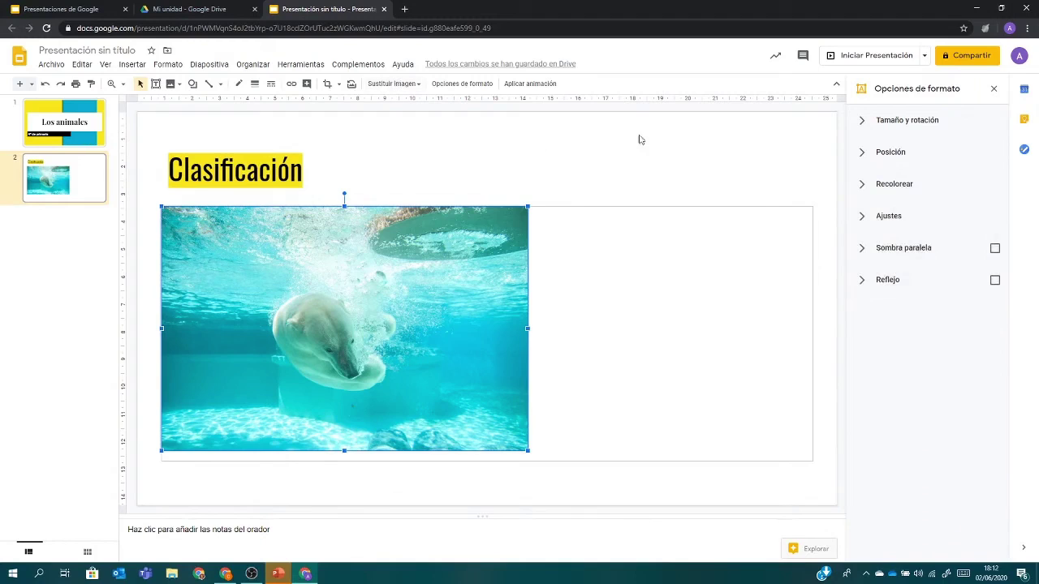
Animate the polar bear image with Fundido de entrada starting Al hacer clic, and review the available effects and start conditions
click(529, 84)
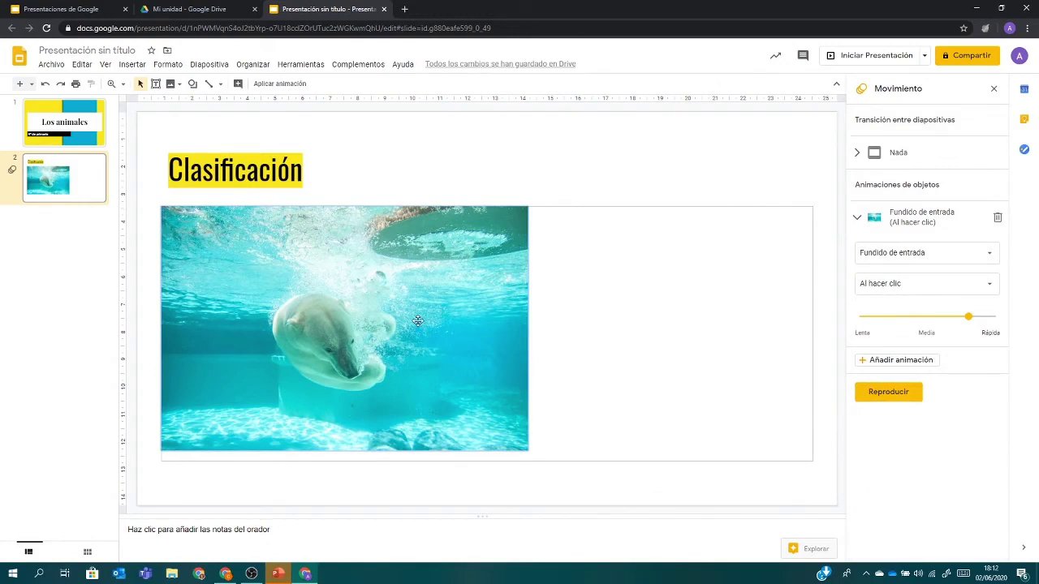
click(921, 257)
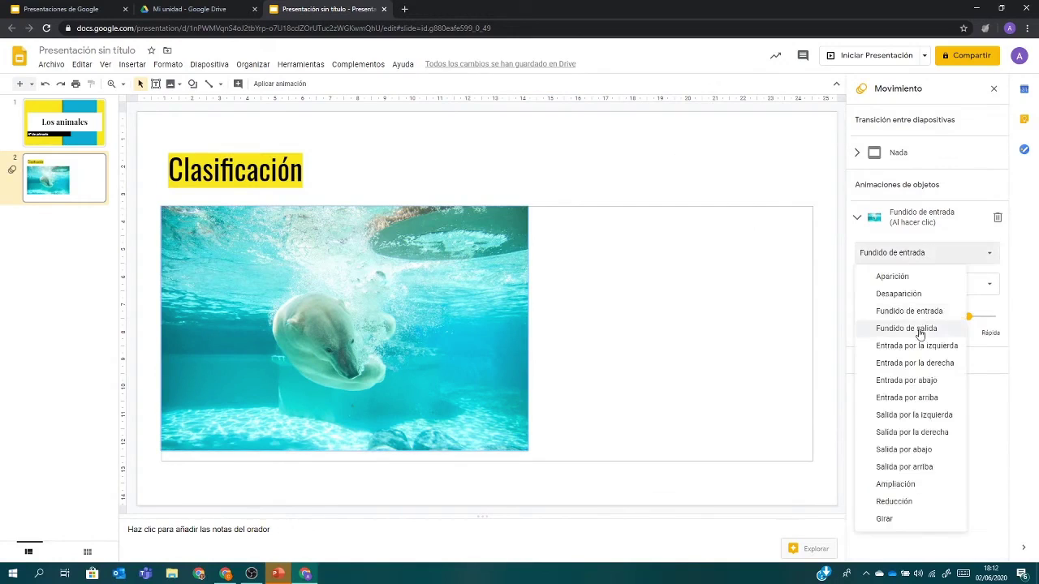
click(934, 254)
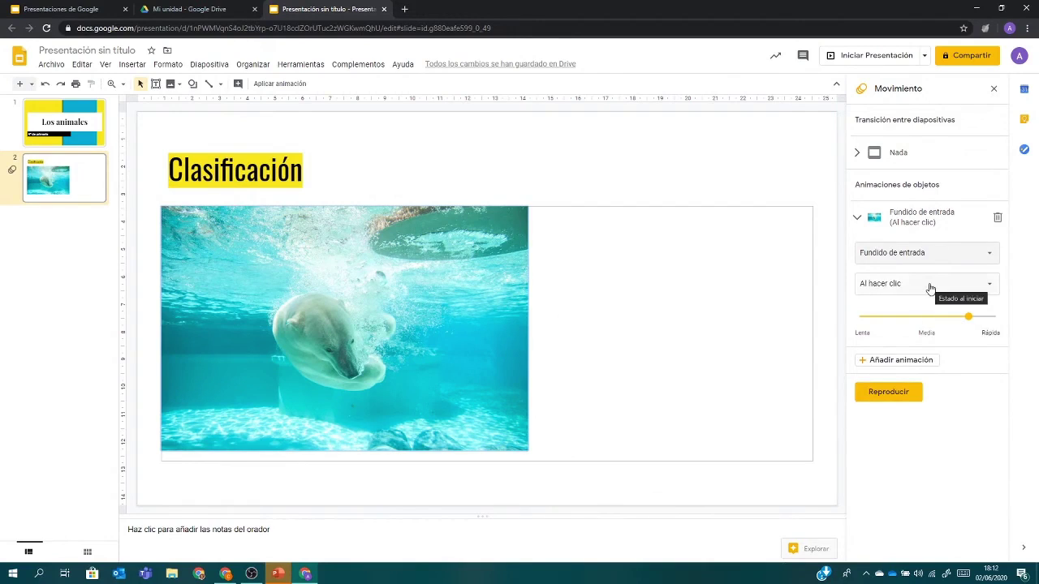
click(929, 287)
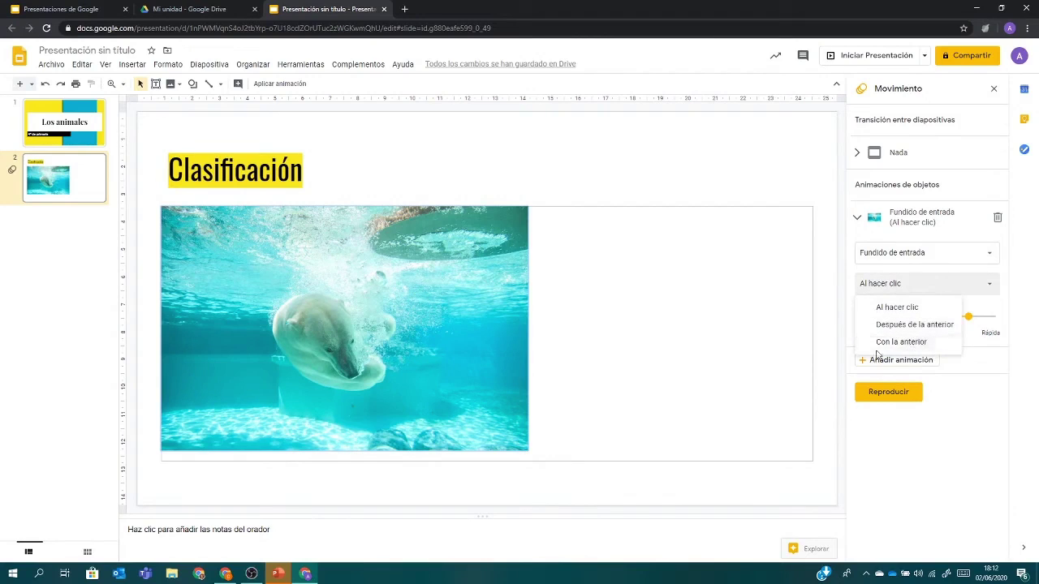
click(915, 423)
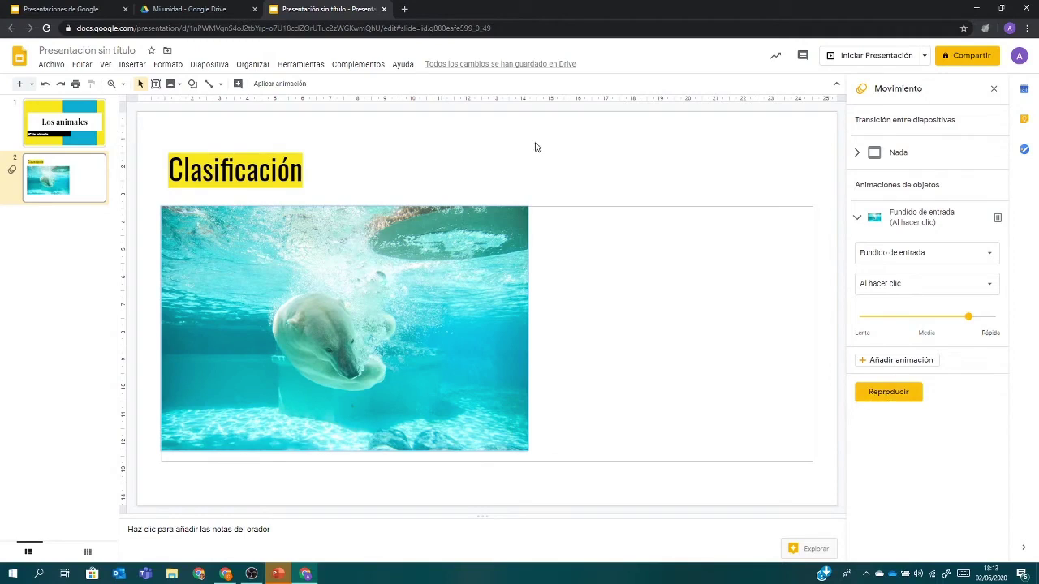
click(190, 138)
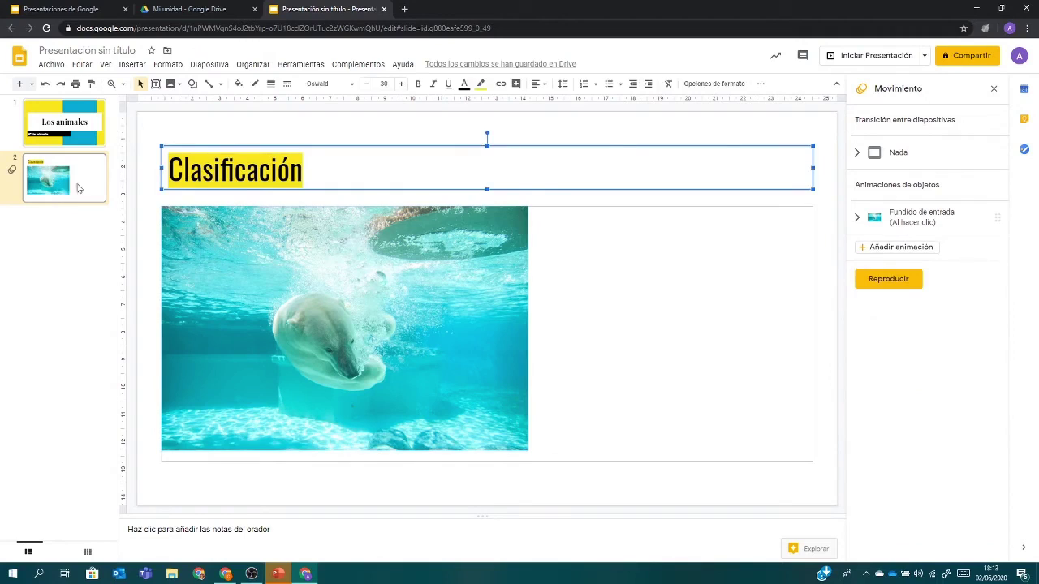
click(992, 90)
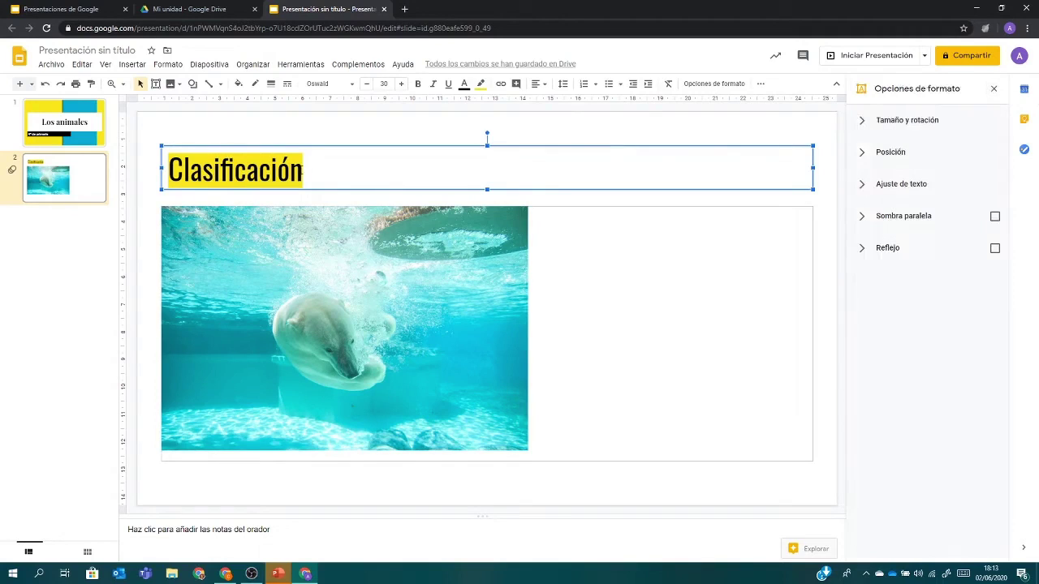
Review the URL and Google Drive sources for inserting a video, and search YouTube for "Los animales vertebrados"
click(133, 65)
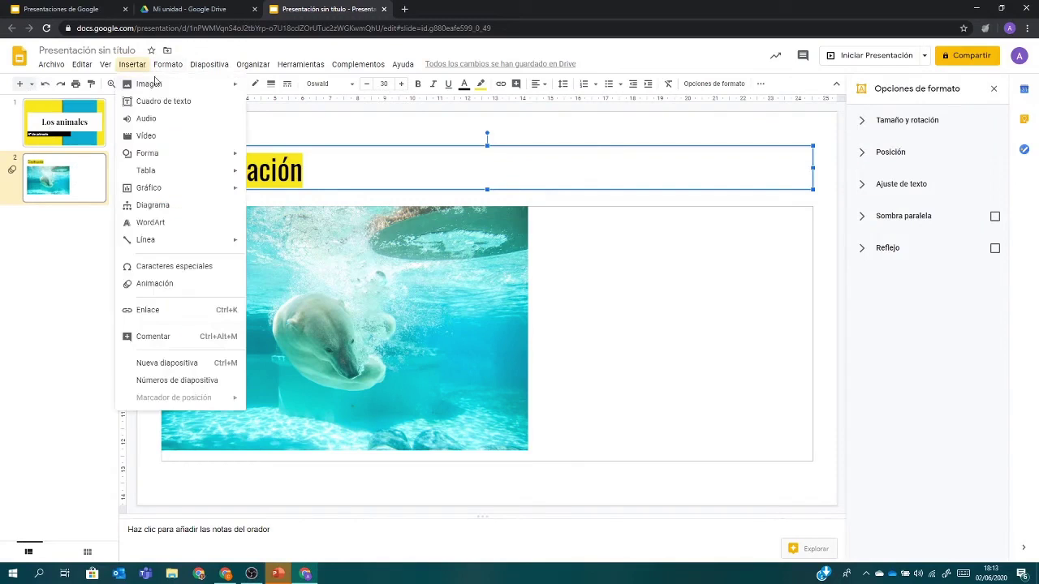
click(150, 136)
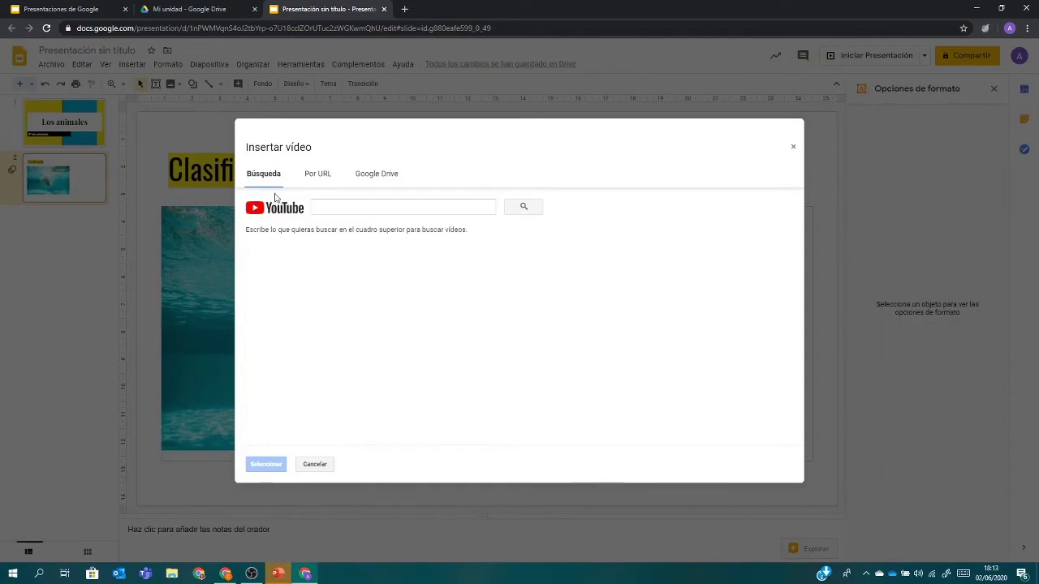
click(316, 178)
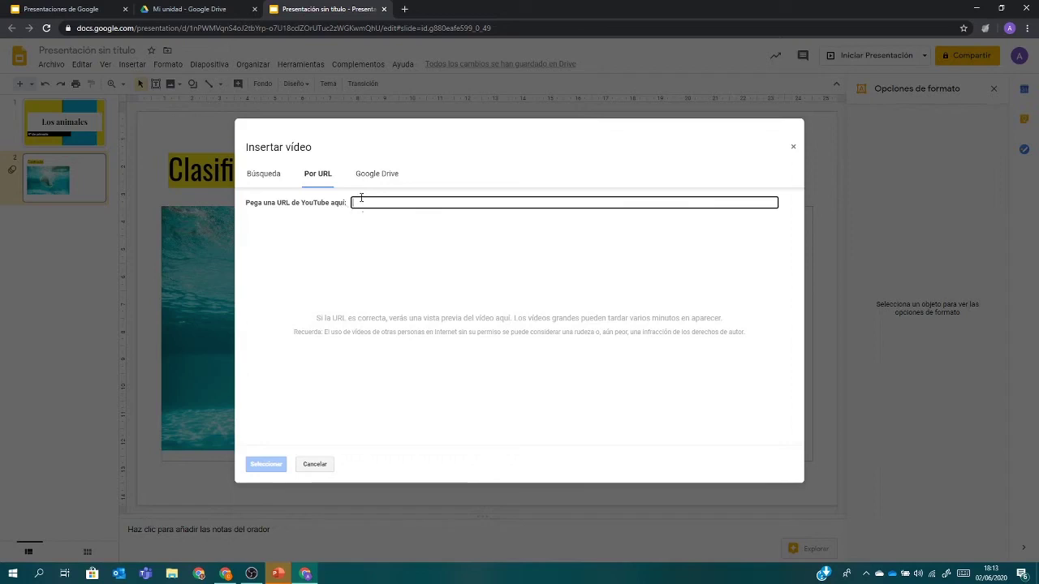
click(375, 176)
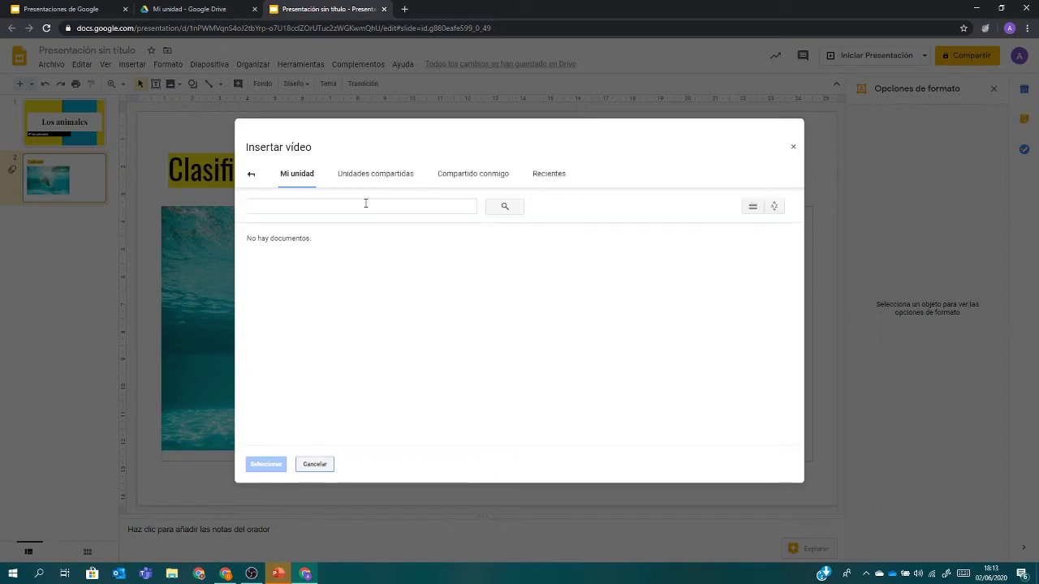
click(251, 179)
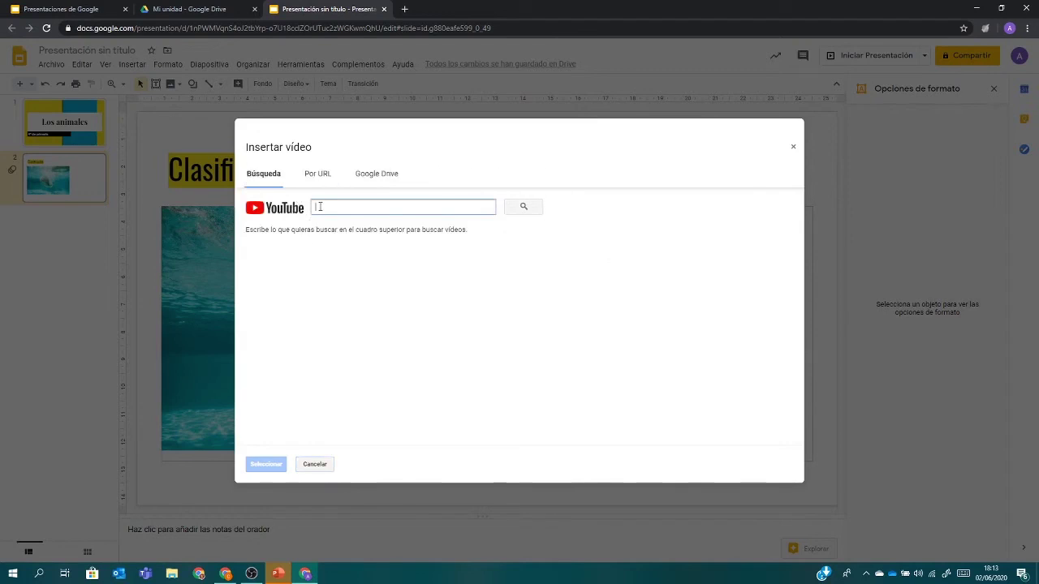
text(Los animales vertebrados)
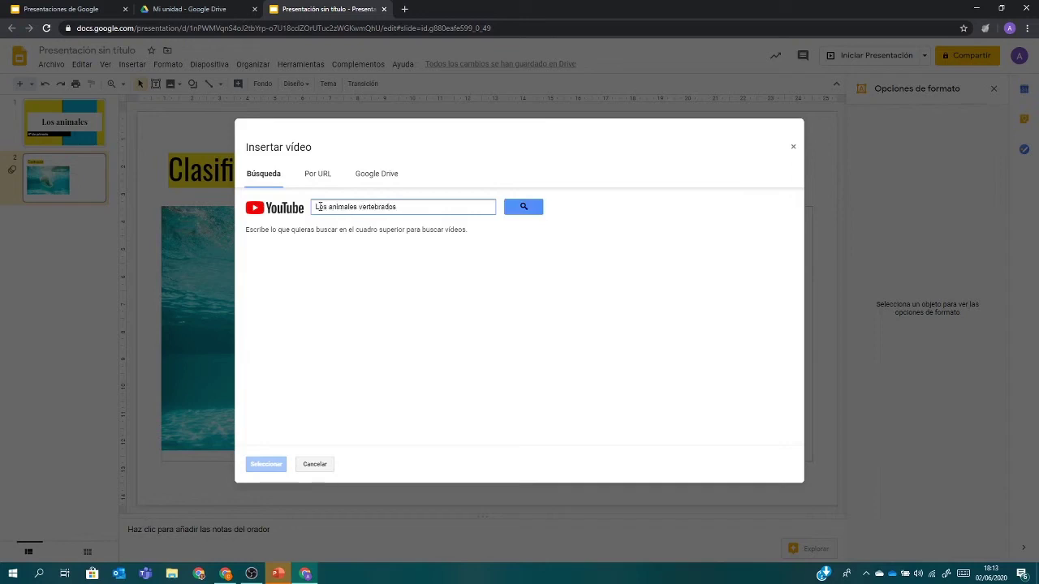
click(524, 206)
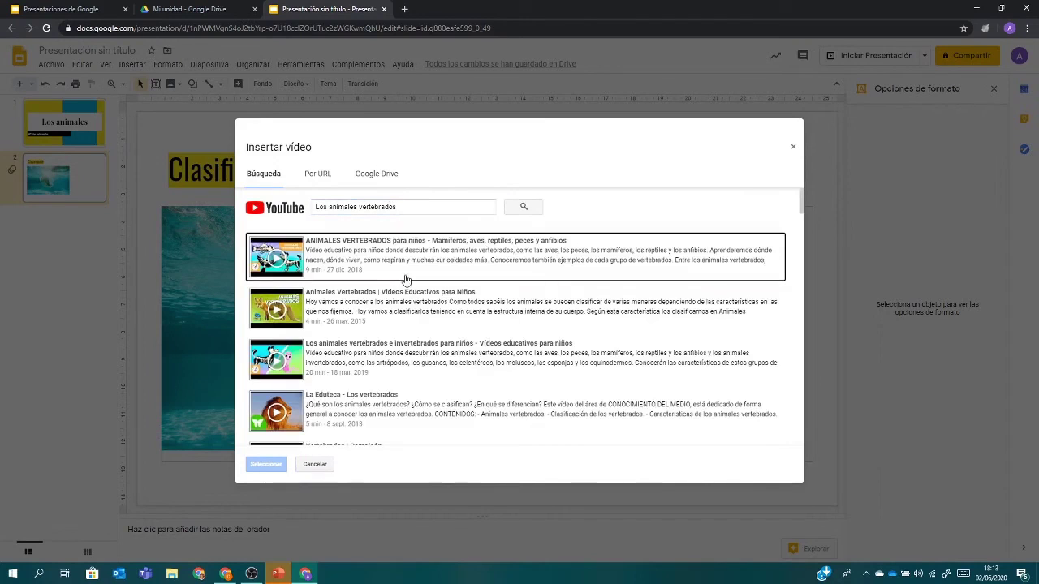
Browse the YouTube results and insert the video "La Eduteca - Los vertebrados" into the "Clasificación" slide
scroll(394, 398, down, 2)
scroll(378, 305, down, 2)
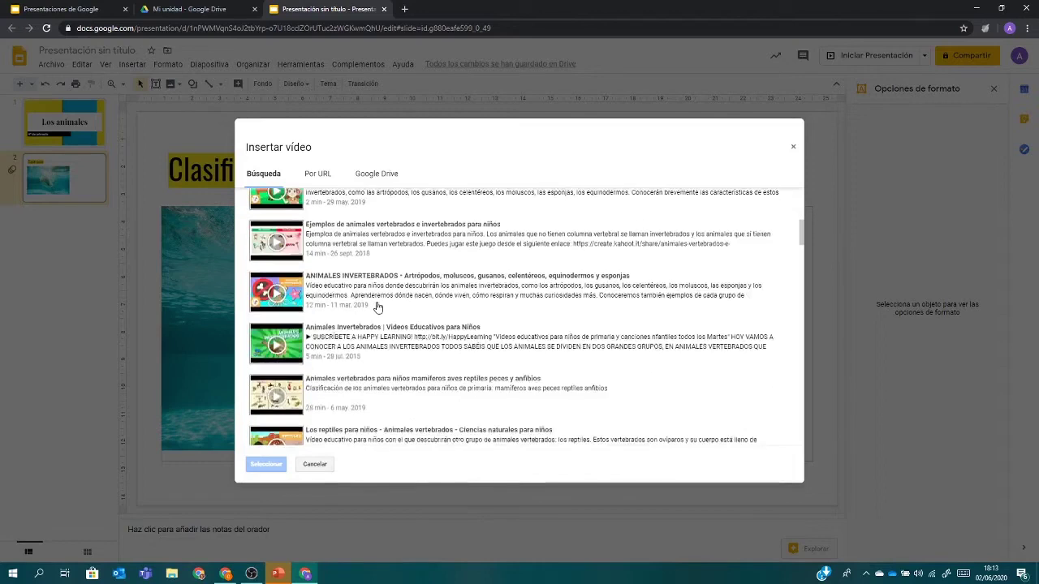
scroll(378, 307, up, 5)
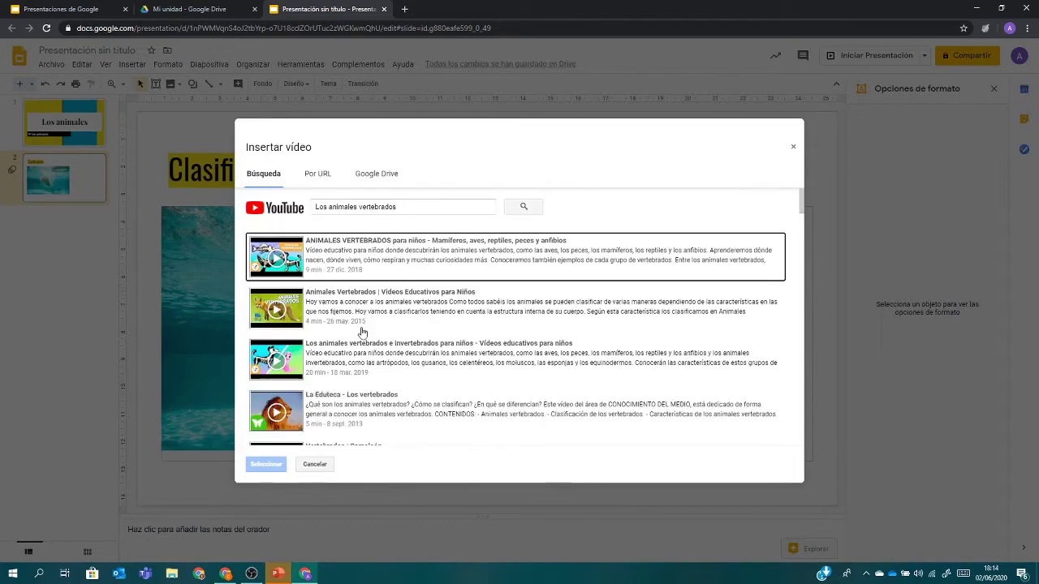
scroll(544, 325, down, 2)
scroll(316, 322, up, 2)
click(372, 418)
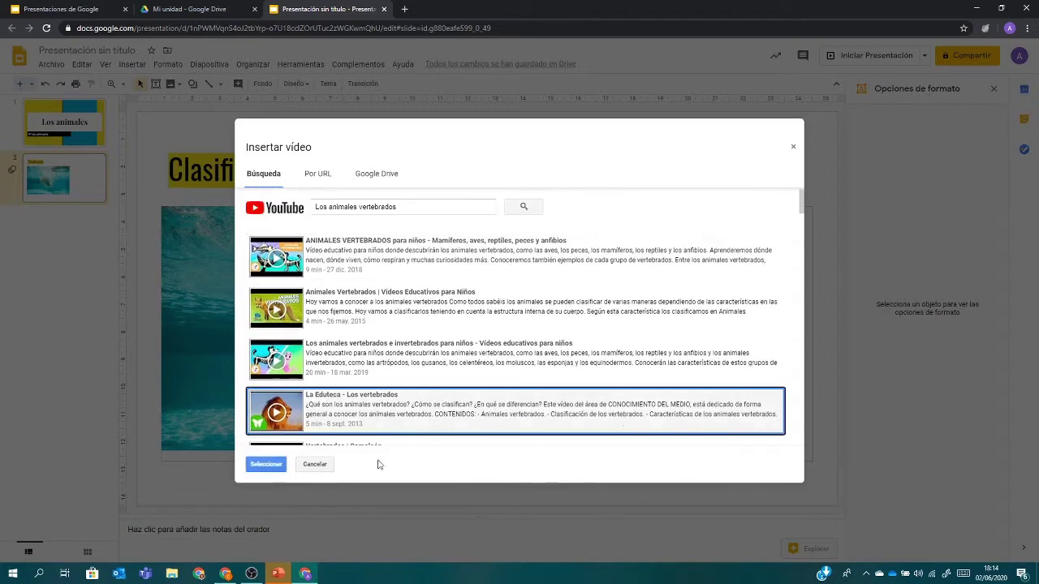
click(267, 466)
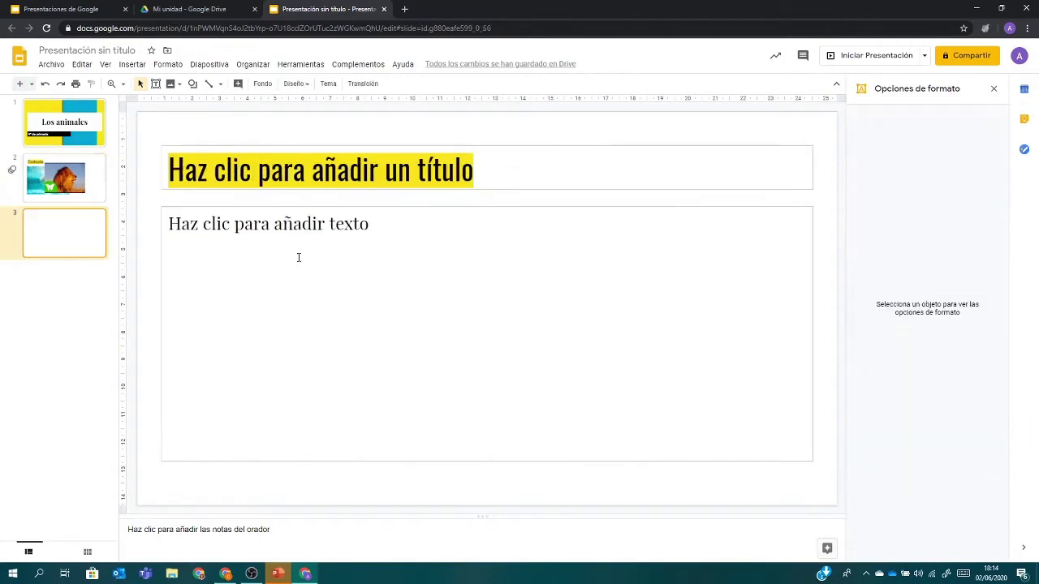
Paste the vertebrates video onto the third slide and remove it from the "Clasificación" slide
key(ctrl+v)
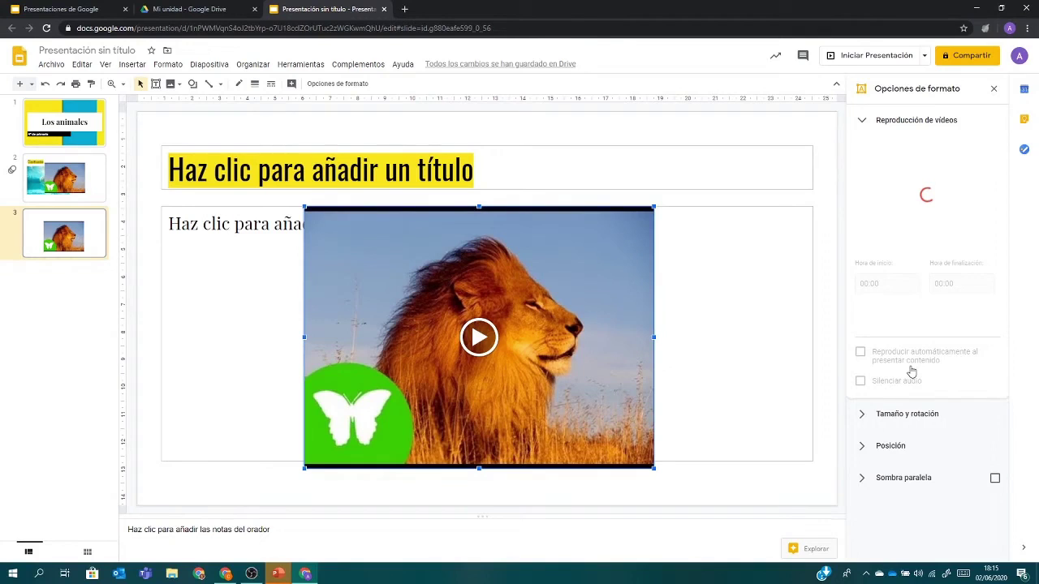
key(Up)
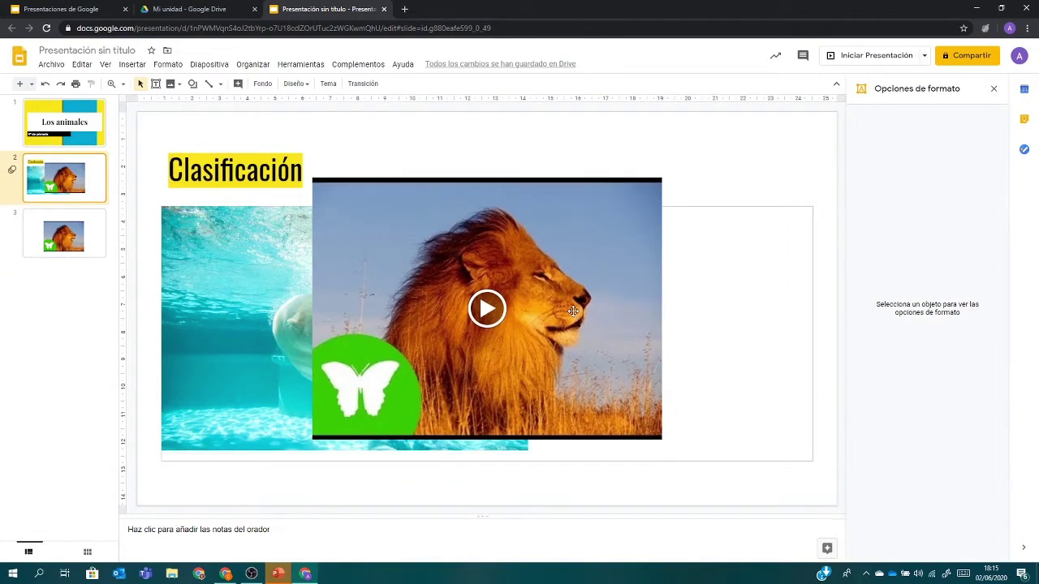
key(ctrl+z)
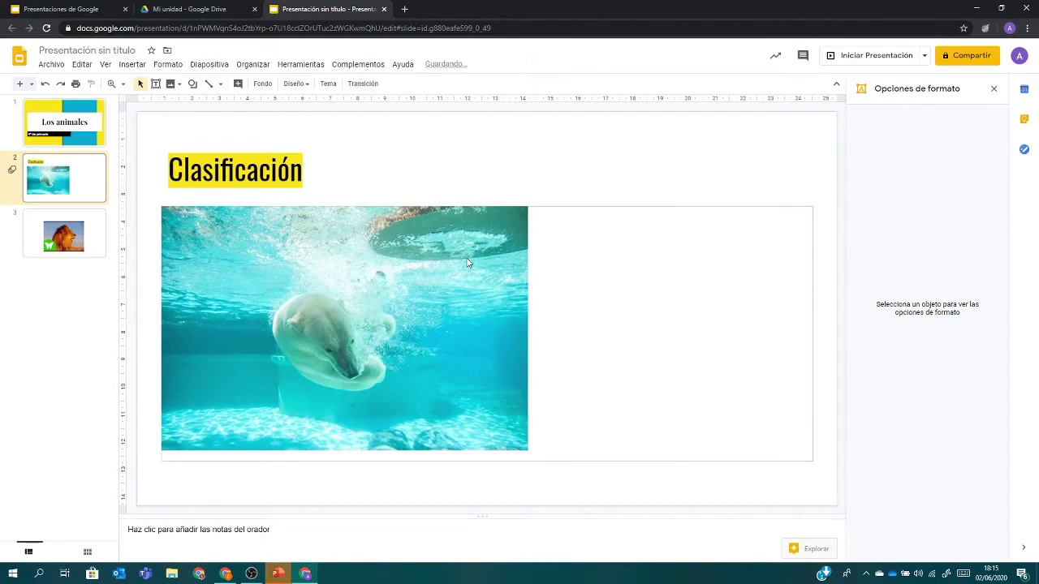
Open the format options of the third slide's video to examine its playback settings
key(Down)
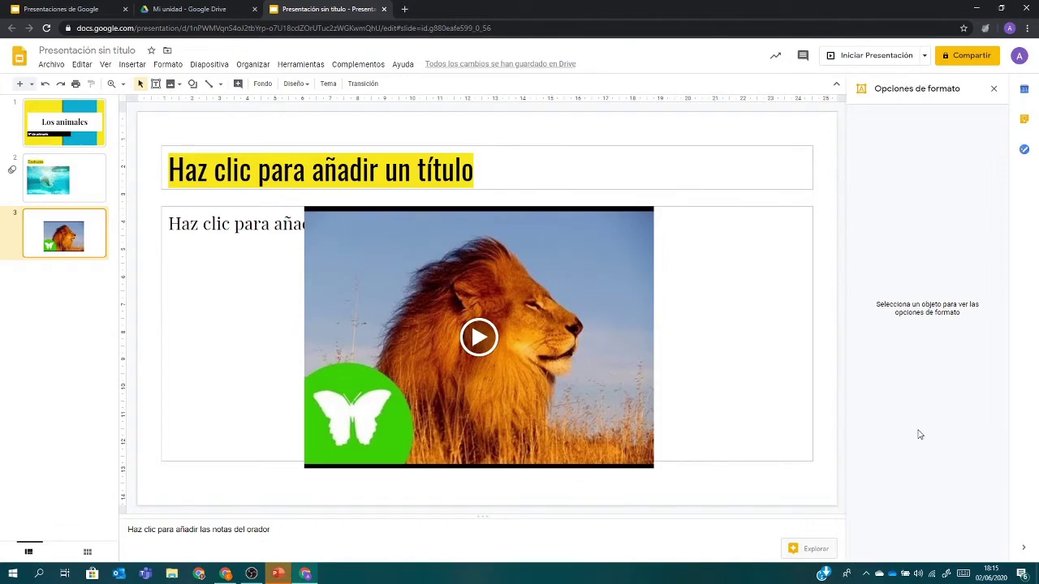
right_click(571, 276)
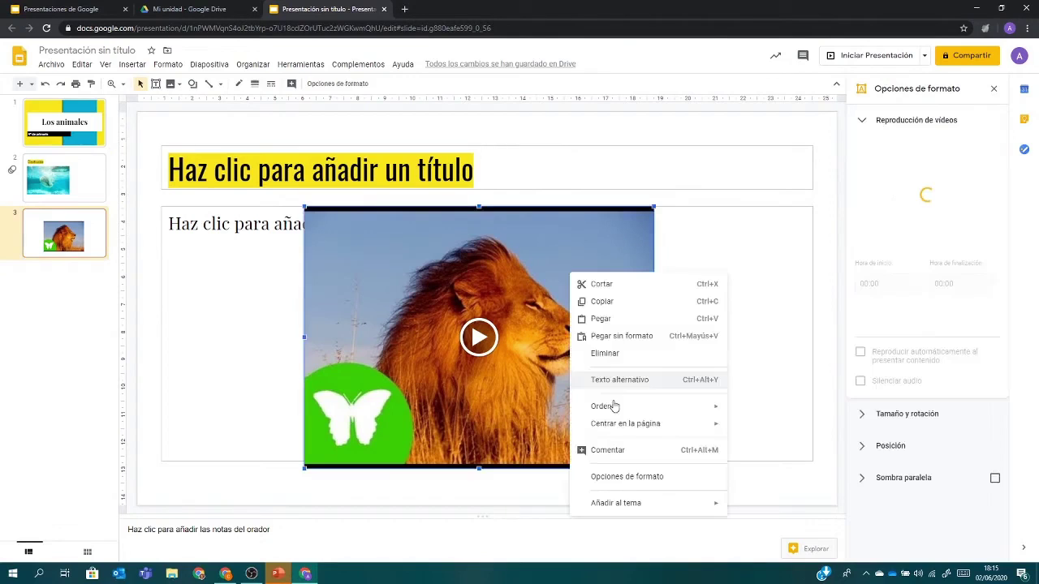
click(624, 478)
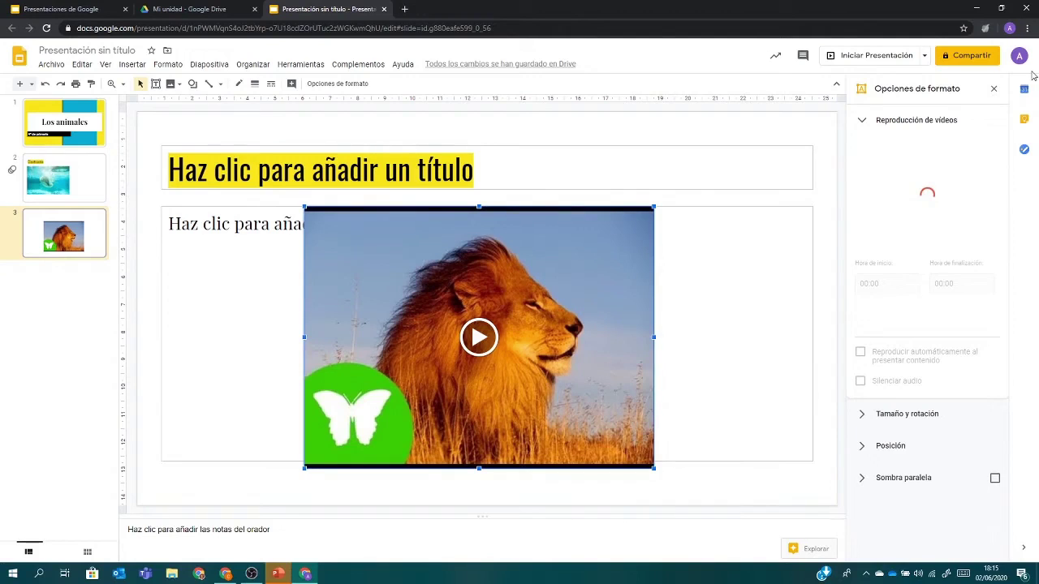
Set the "Clasificación" slide's transition to Fundido and compare it with the third slide's transition settings
click(62, 184)
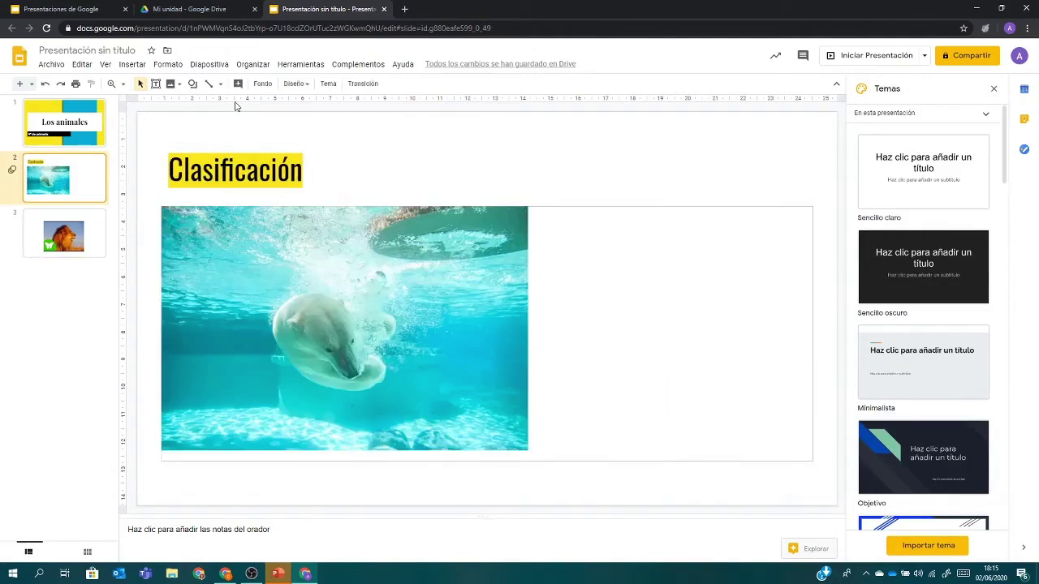
click(363, 83)
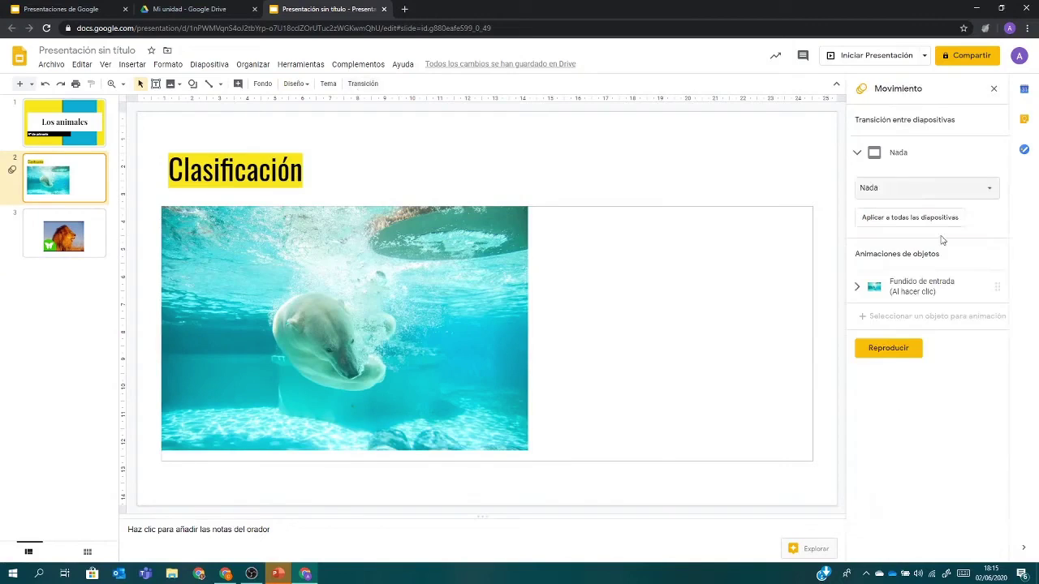
click(873, 155)
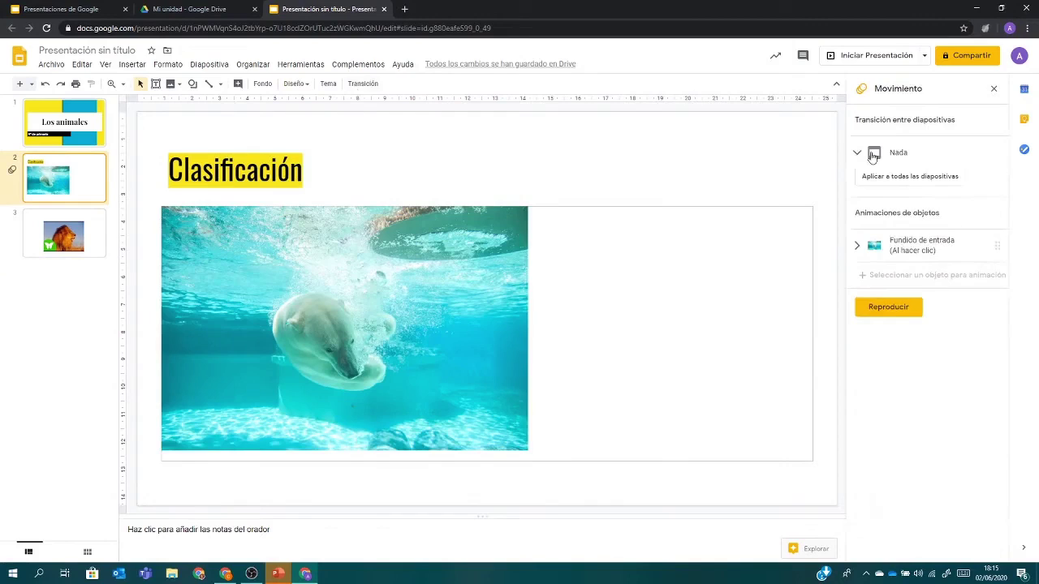
click(873, 154)
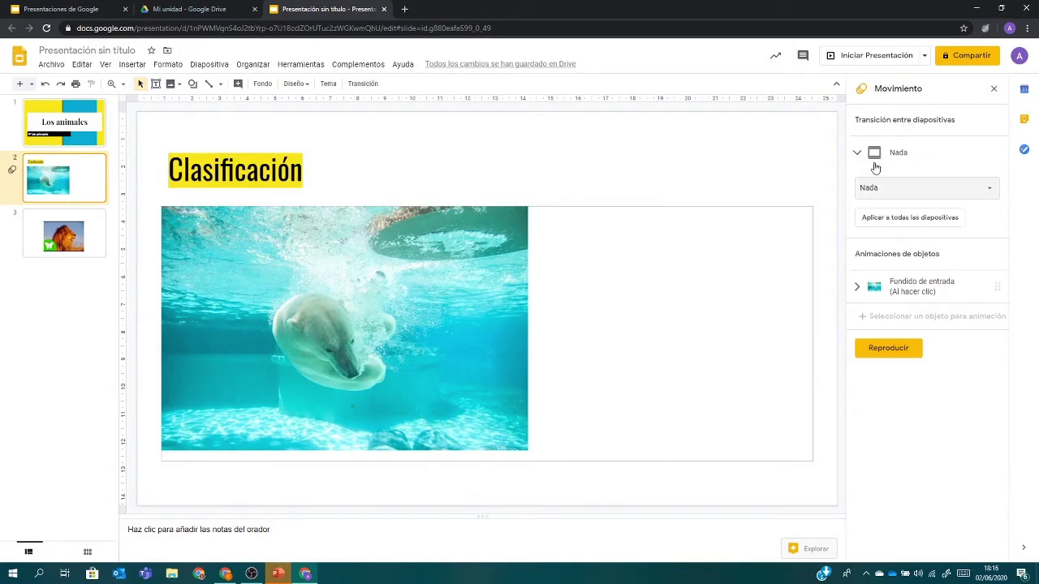
click(926, 187)
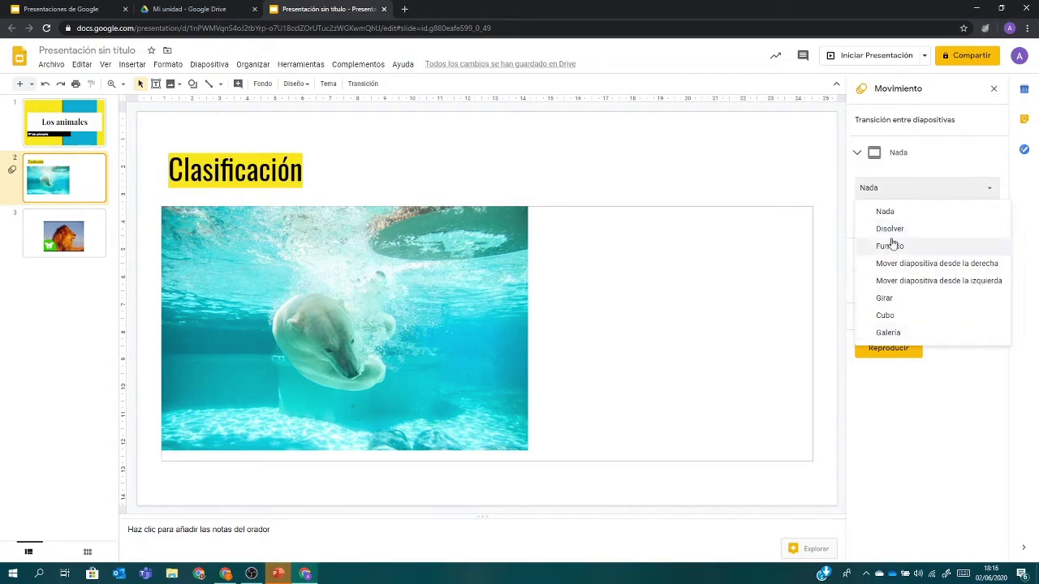
click(1002, 247)
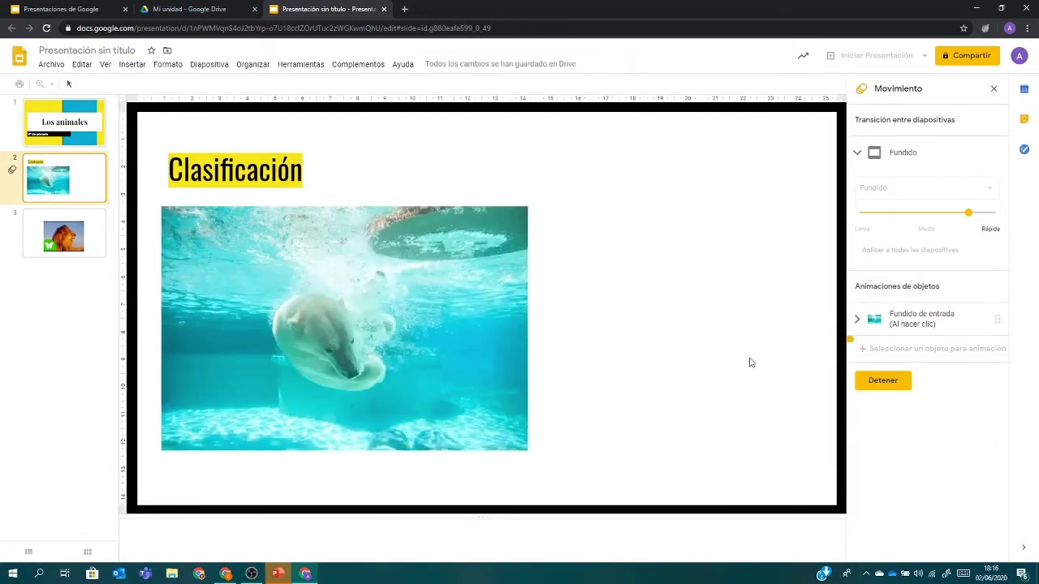
key(Down)
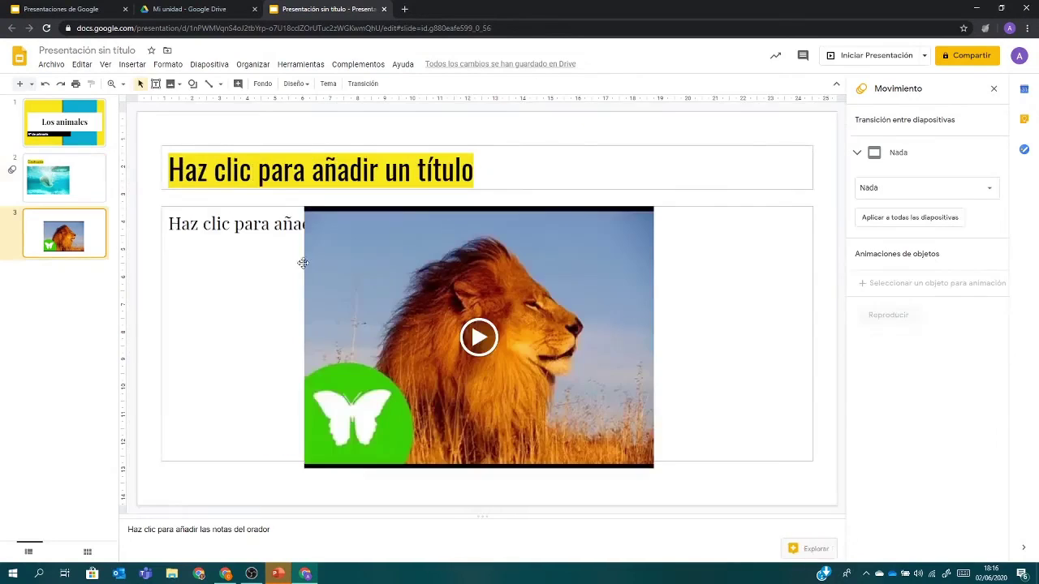
click(81, 177)
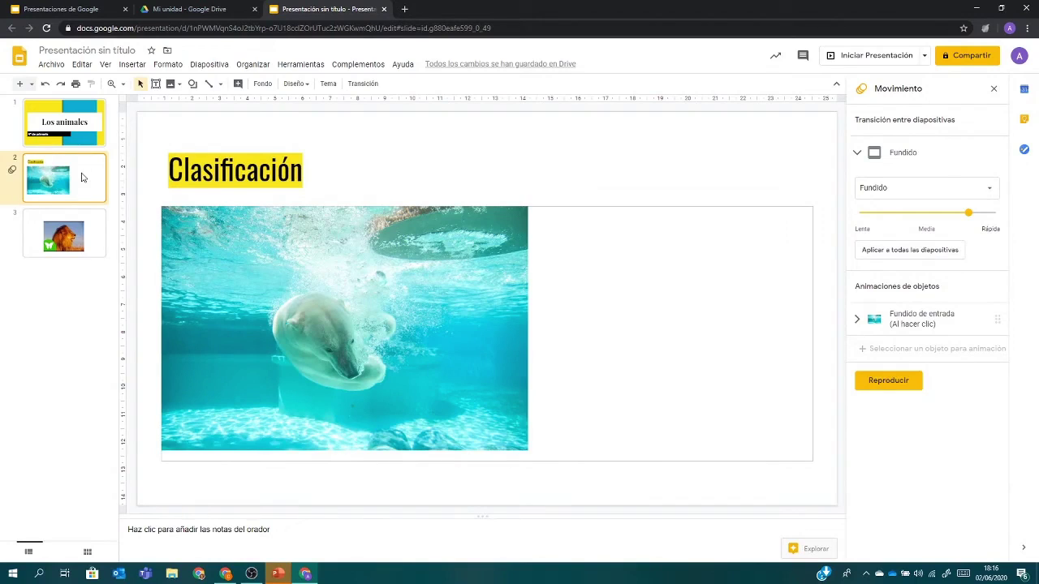
Name the presentation "Los animales" for sharing and open its advanced sharing settings
click(965, 56)
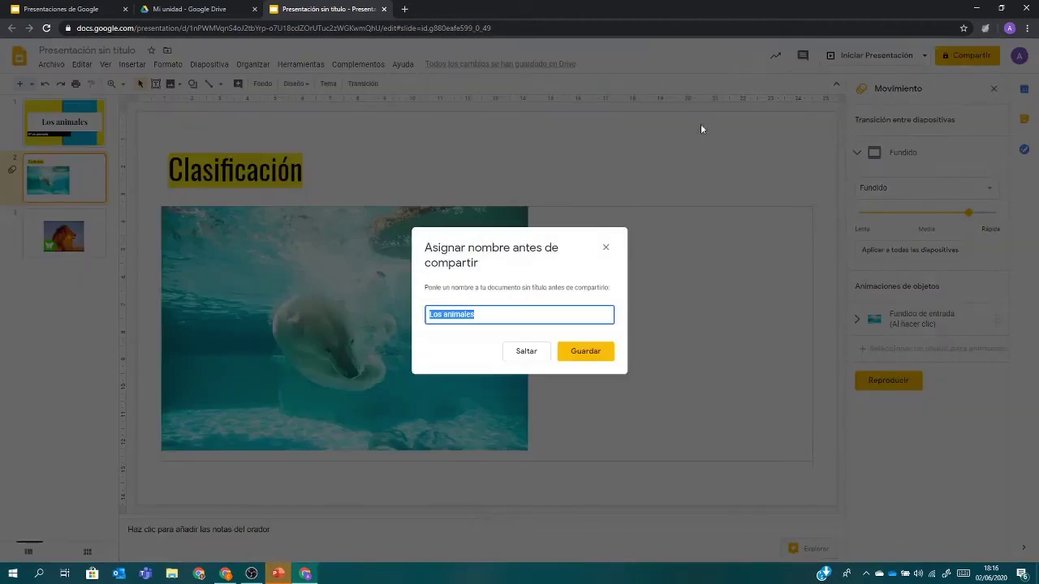
click(576, 352)
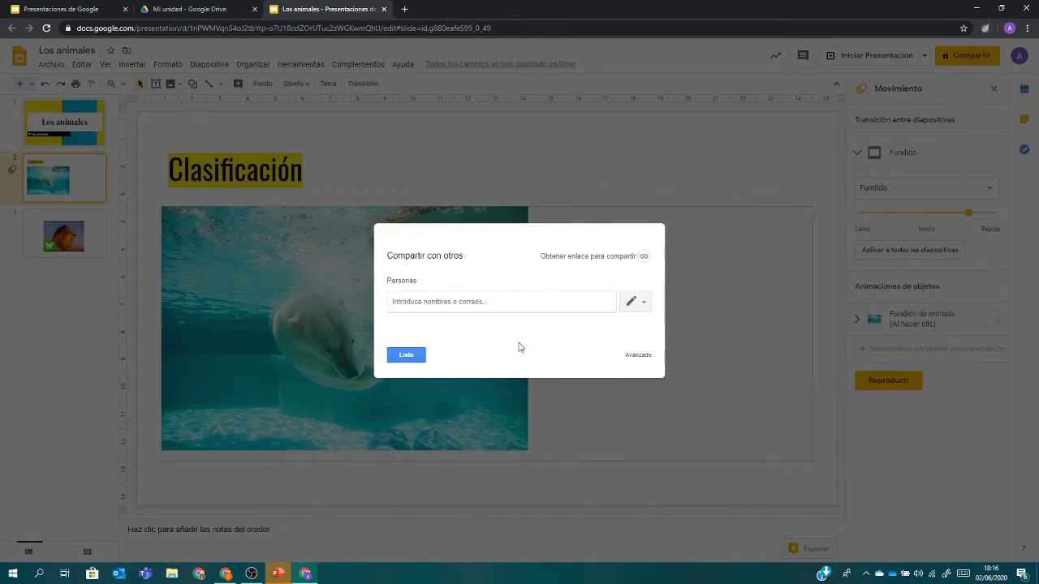
click(638, 355)
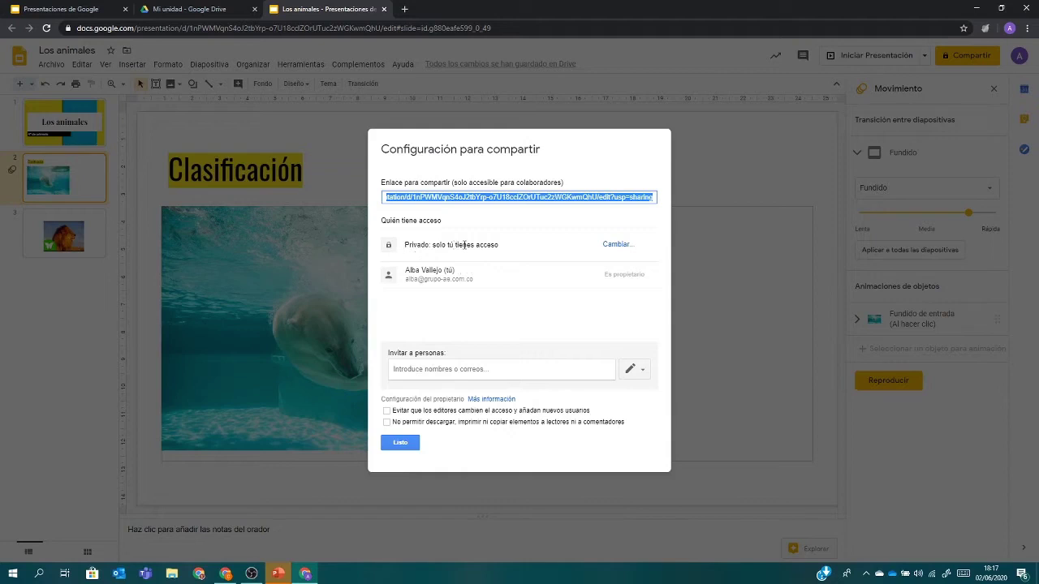
Set the presentation's link sharing to "cualquier persona con el enlace" with "Puede editar" access and save it
click(615, 245)
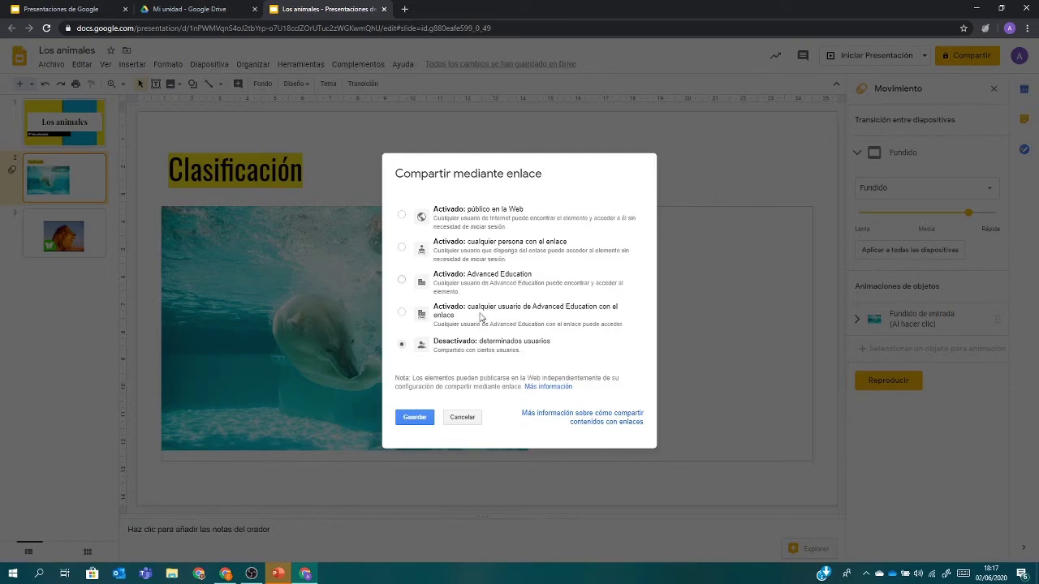
click(490, 318)
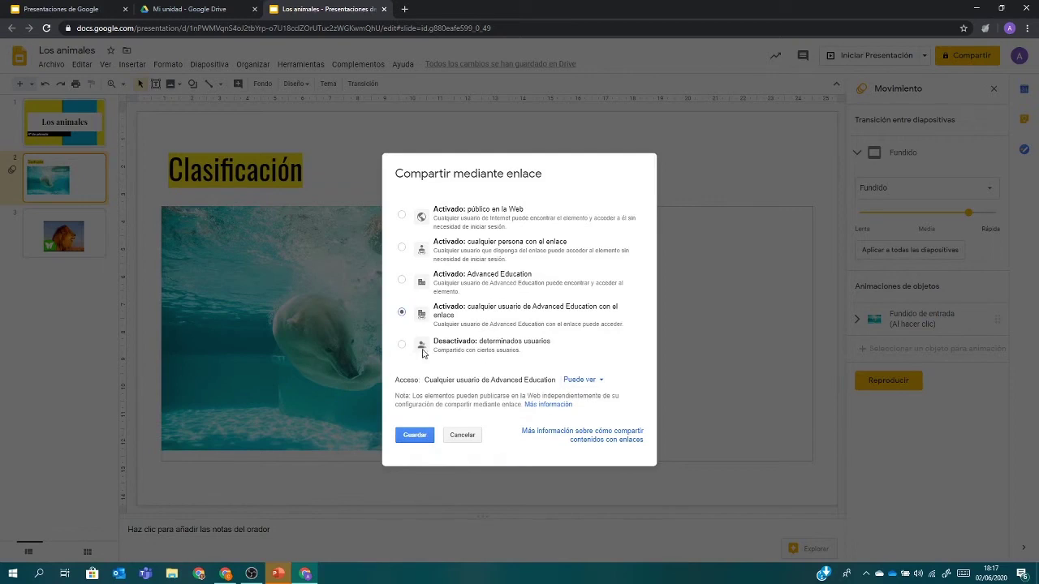
click(589, 381)
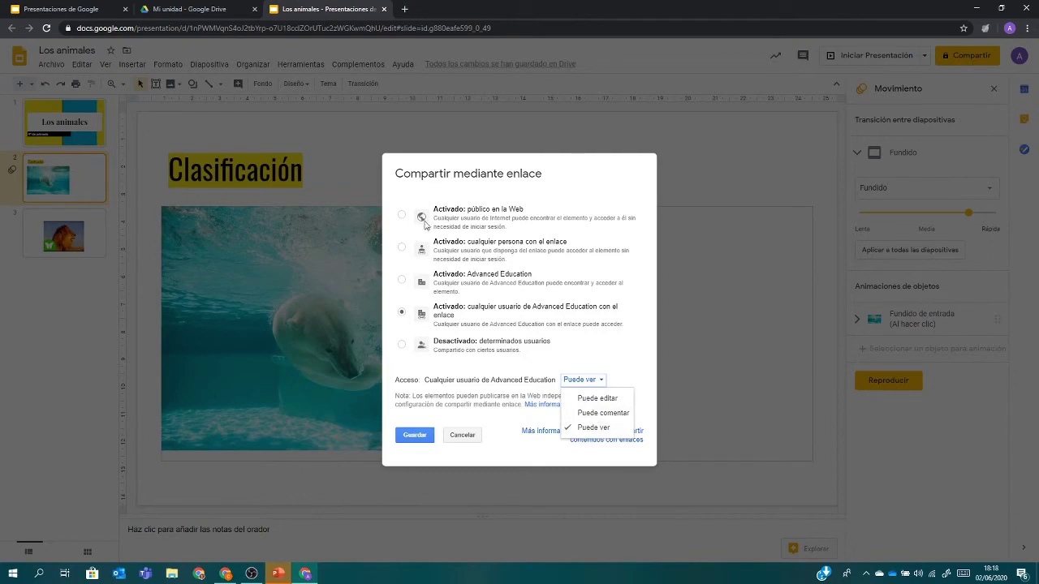
click(401, 248)
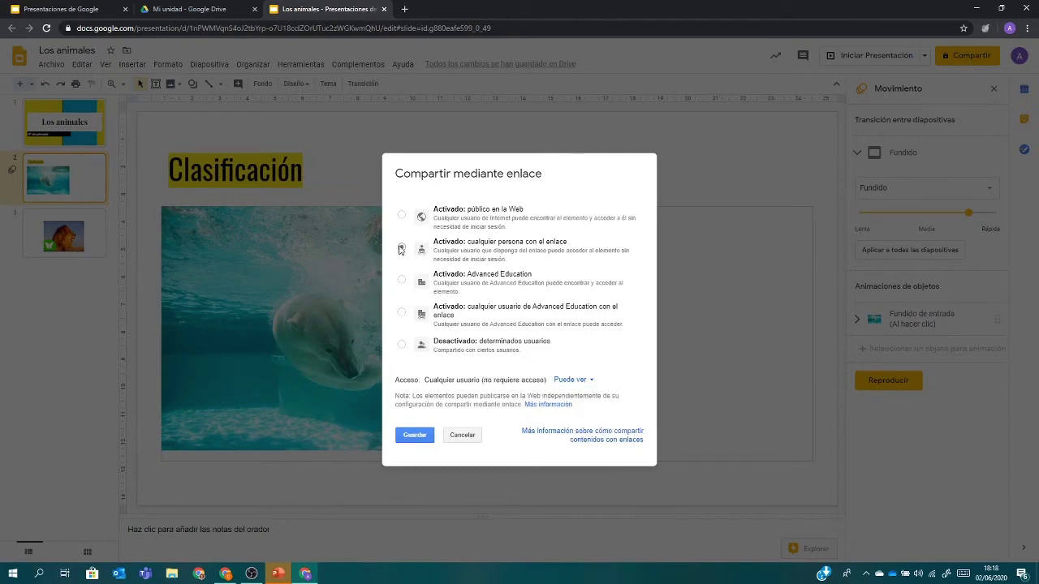
click(590, 382)
click(588, 399)
click(414, 436)
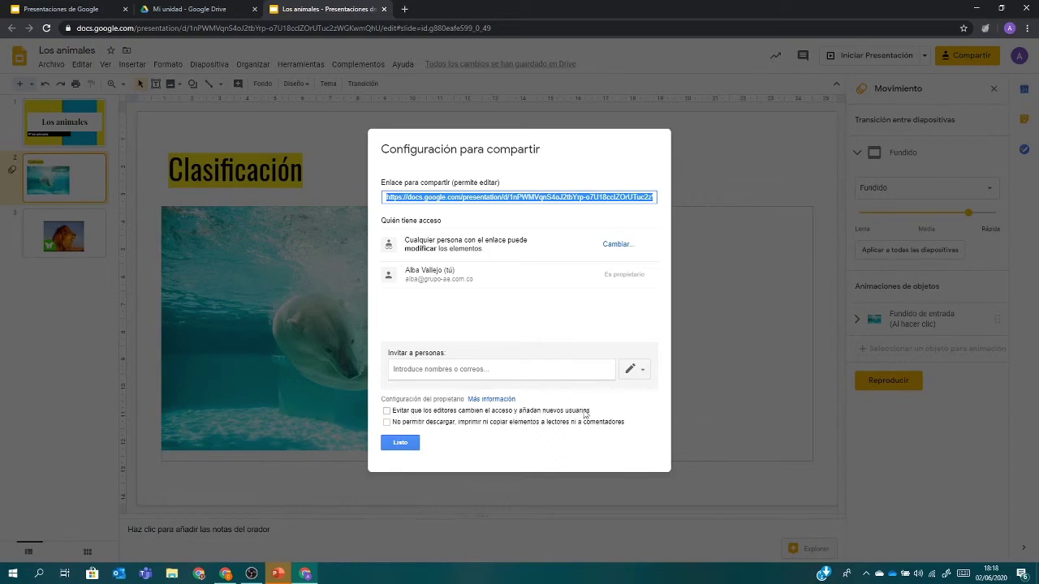
Prevent editors from changing access and adding new users, save the change and close the sharing settings
click(386, 410)
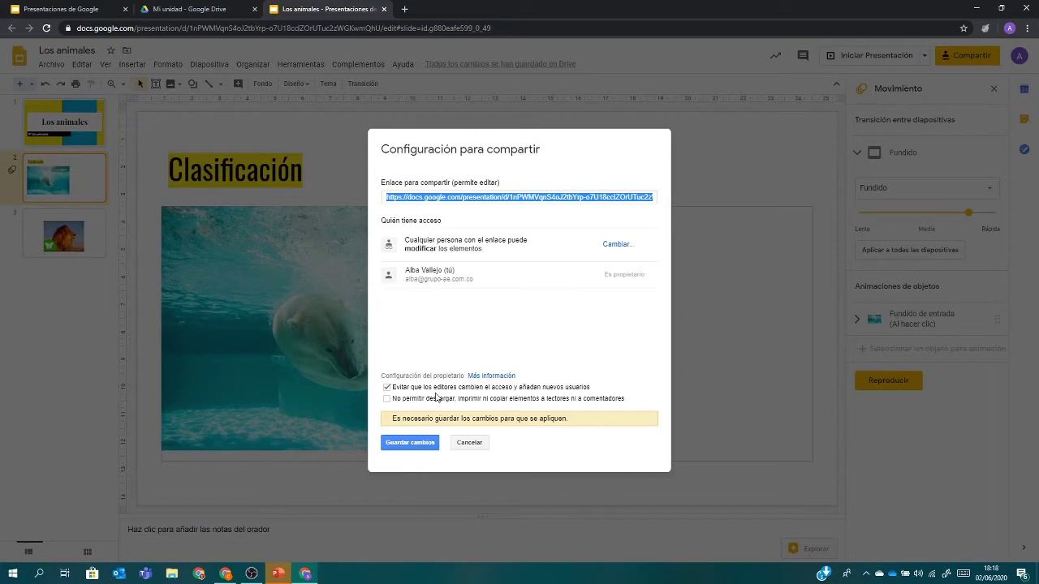
click(405, 446)
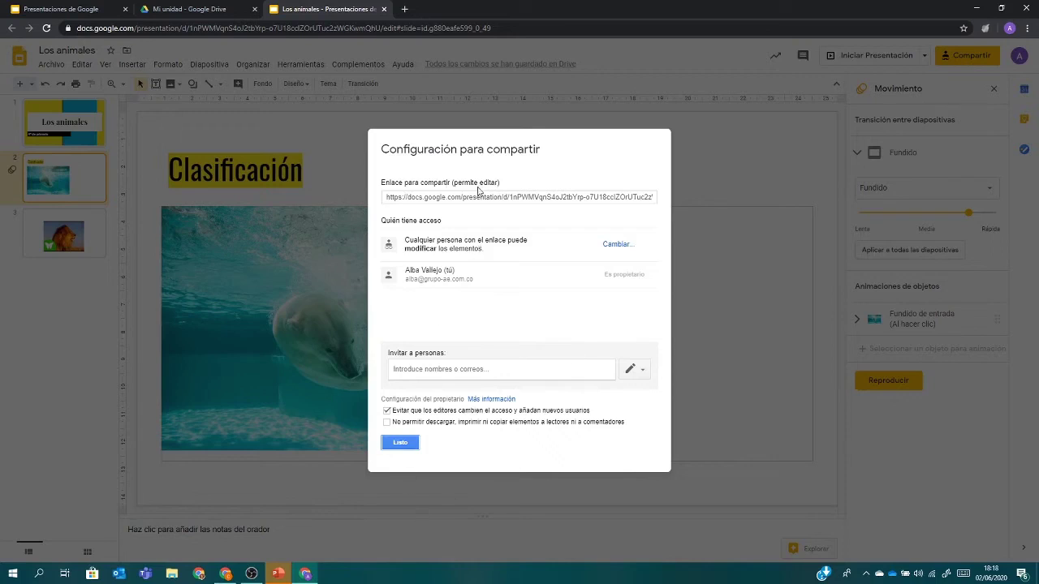
click(400, 443)
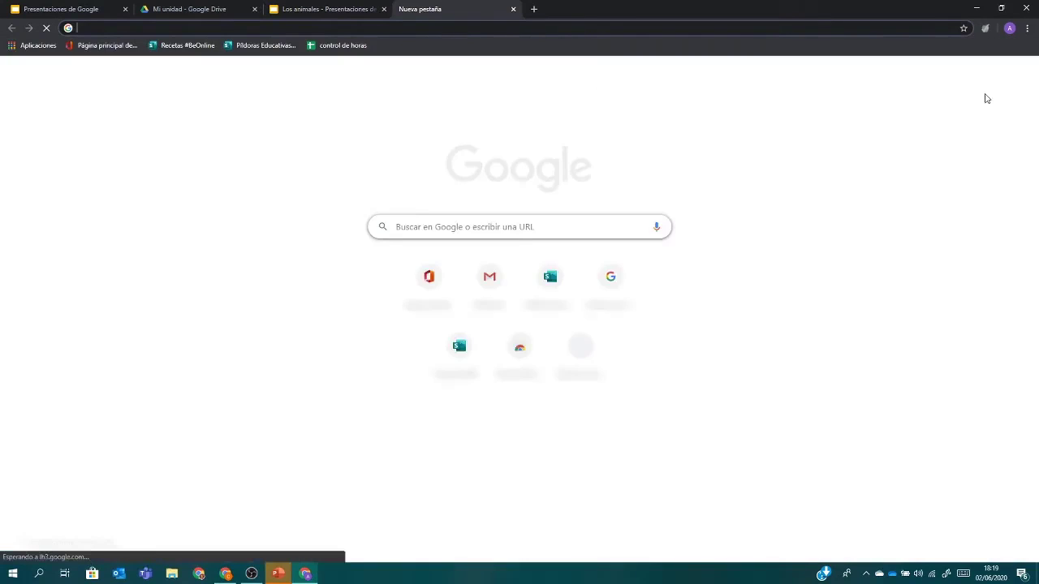
Go to Google Classroom in a new browser tab and open the class "Ciencias Naturales 4ºA"
click(996, 70)
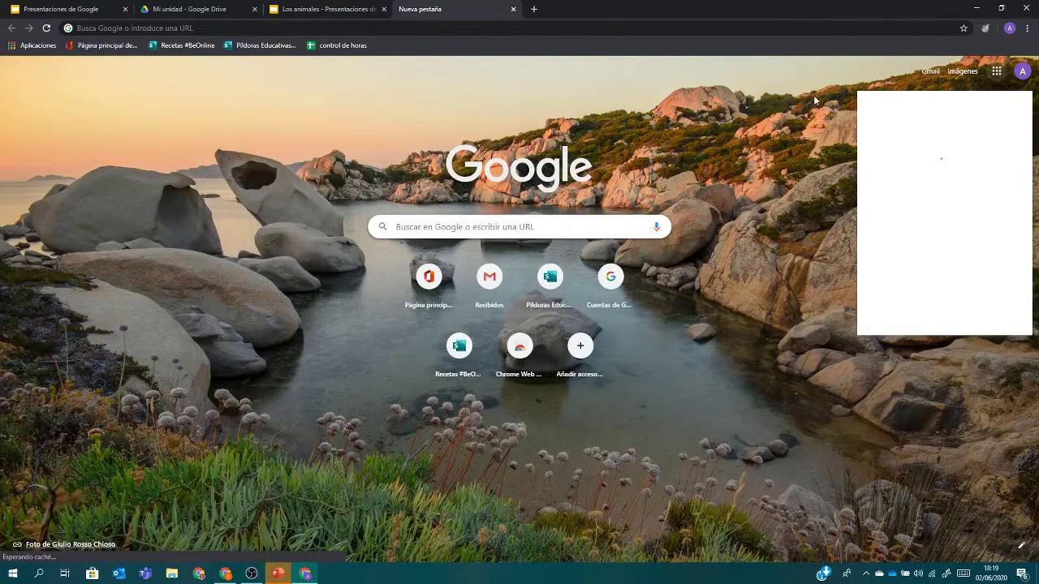
click(363, 24)
text(go)
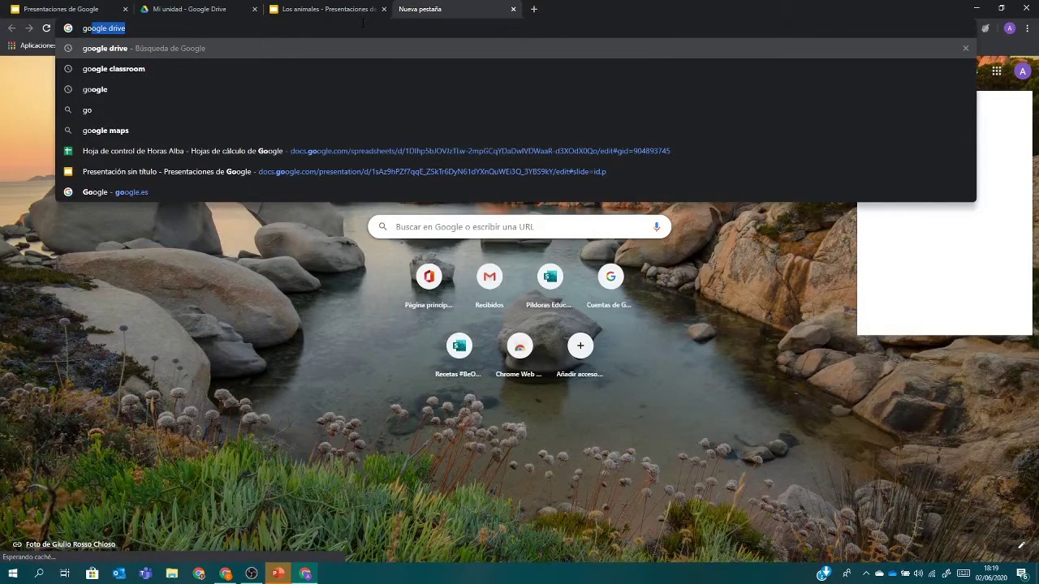
text(ogle)
key(Down)
key(Down)
key(Down)
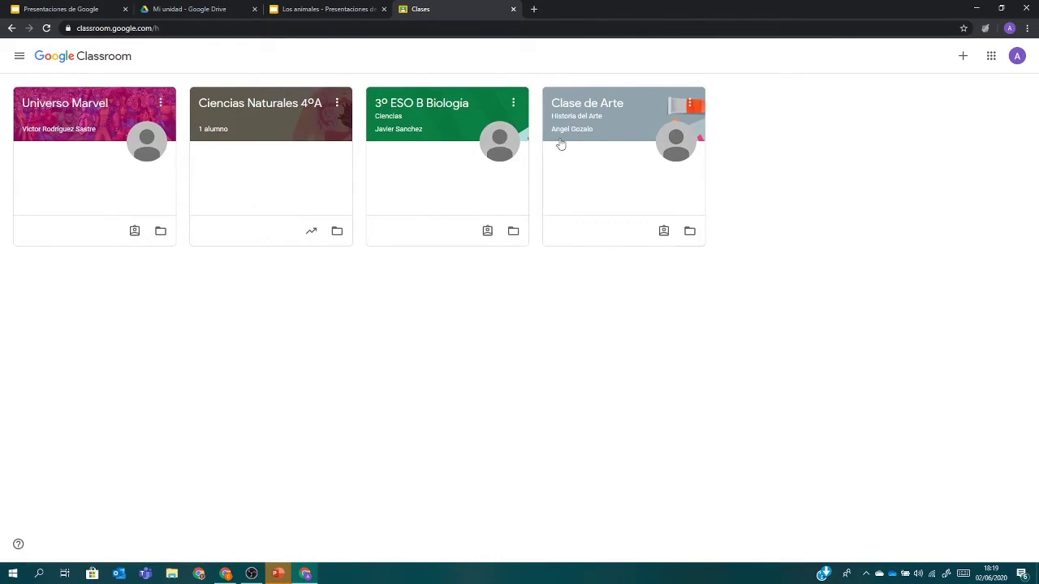
click(262, 130)
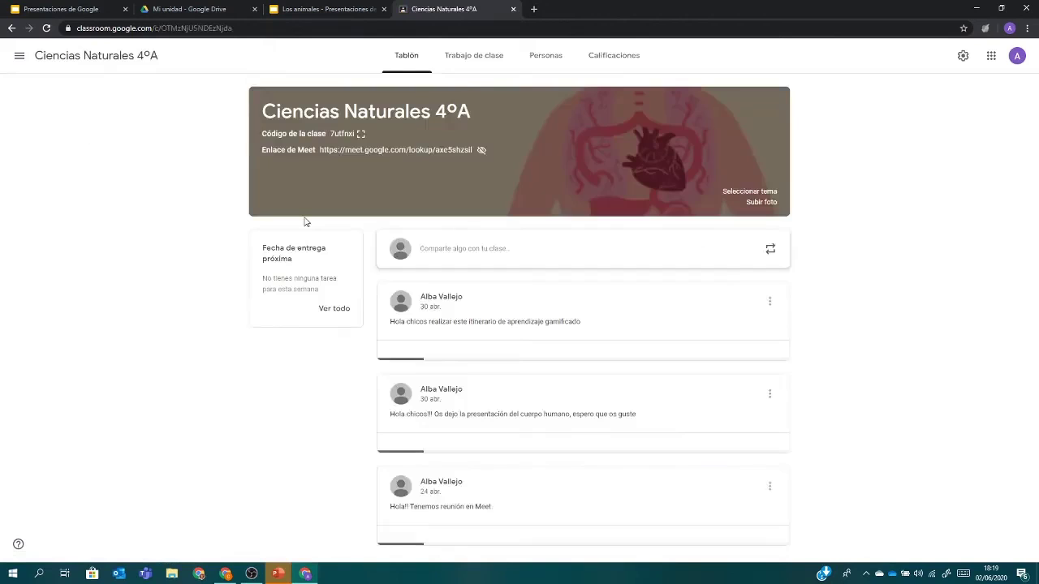
Start a new class announcement and attach the "Los animales" presentation from Google Drive
click(433, 251)
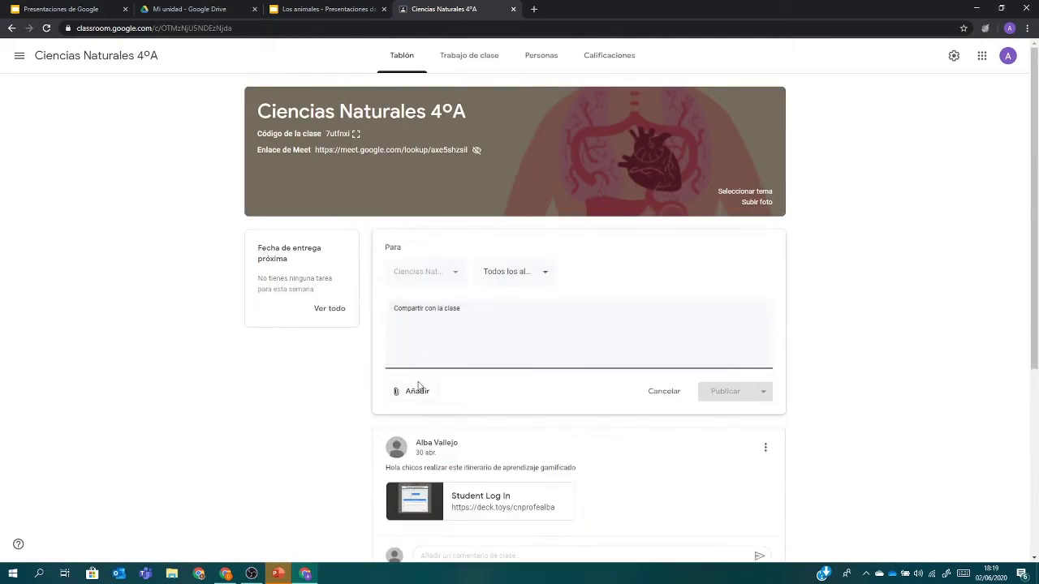
click(420, 392)
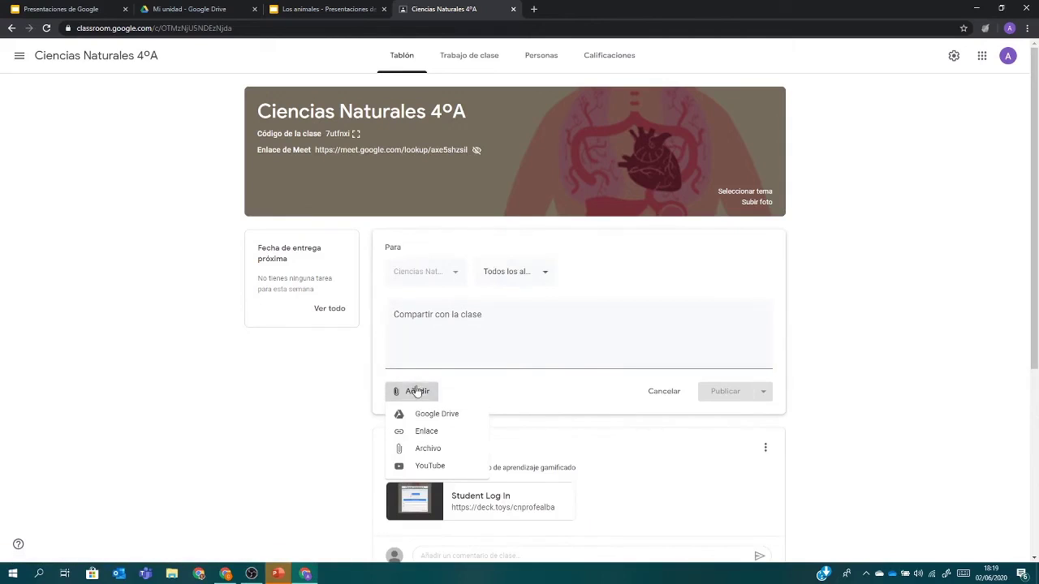
click(419, 414)
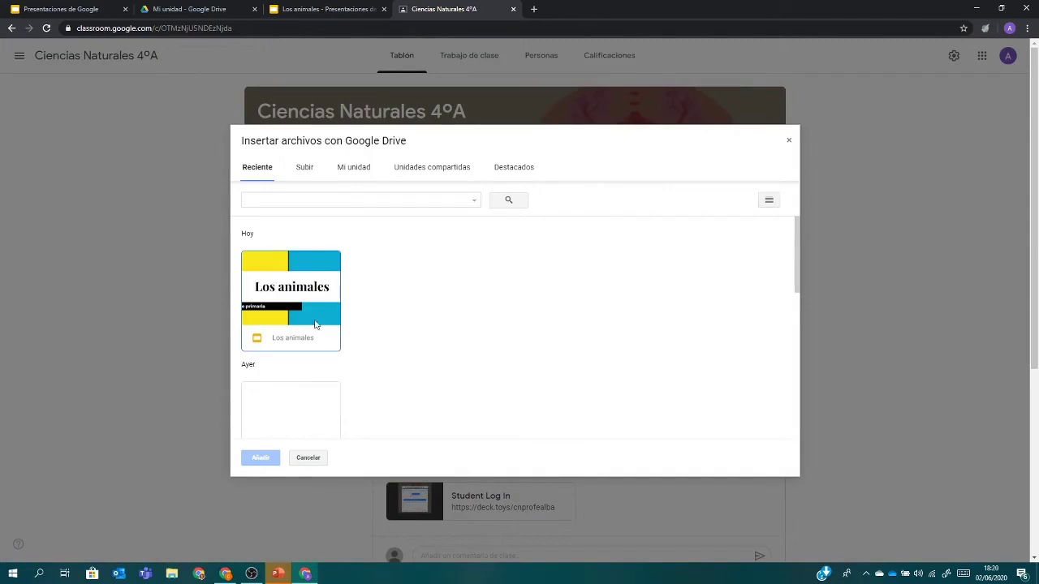
click(302, 298)
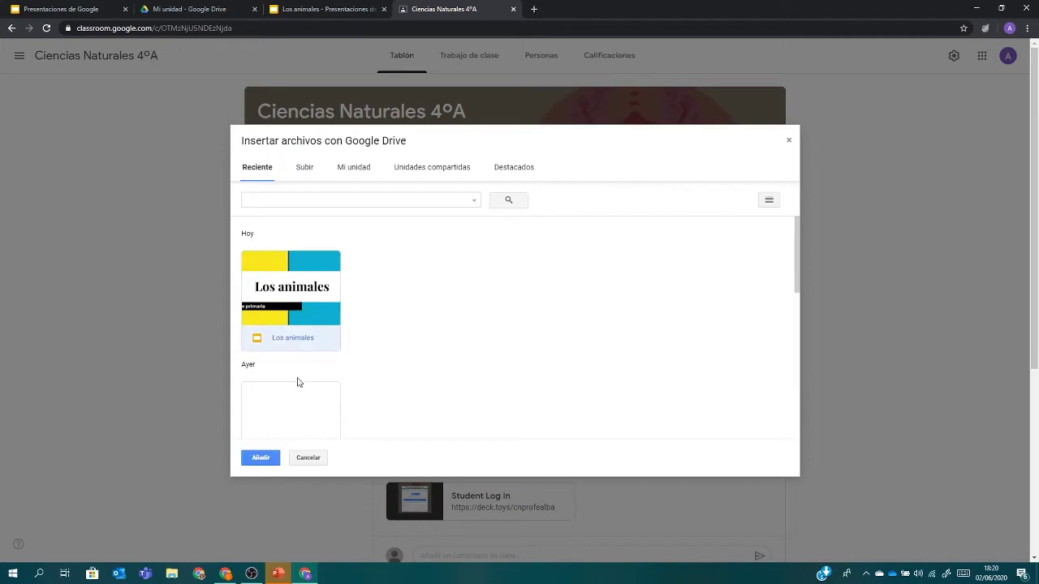
click(276, 460)
Write "Trabajabamos colaborativamente en esta presentación sobre los animales" as the announcement's message
click(428, 310)
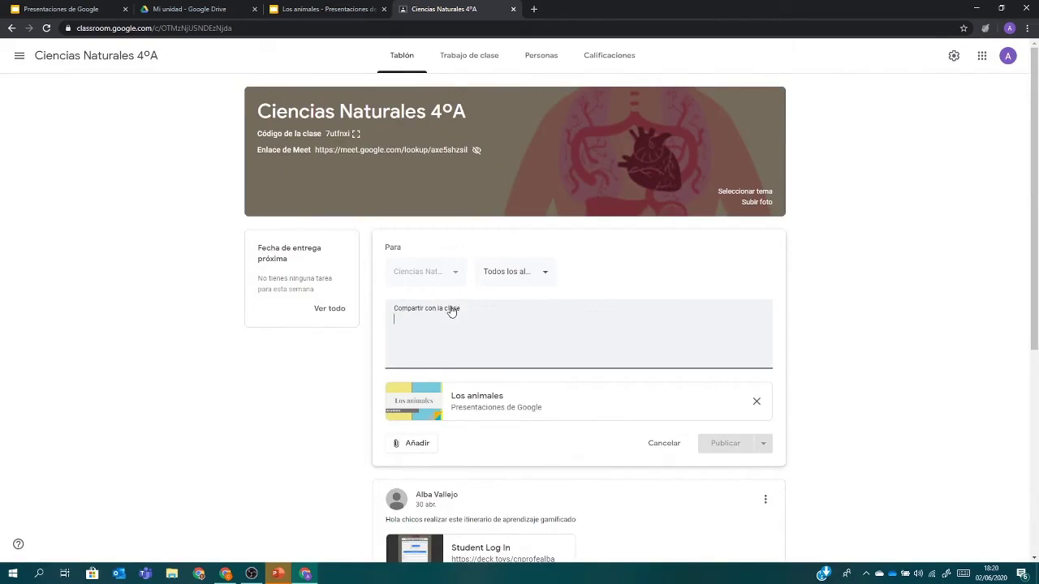
text(Trabaja)
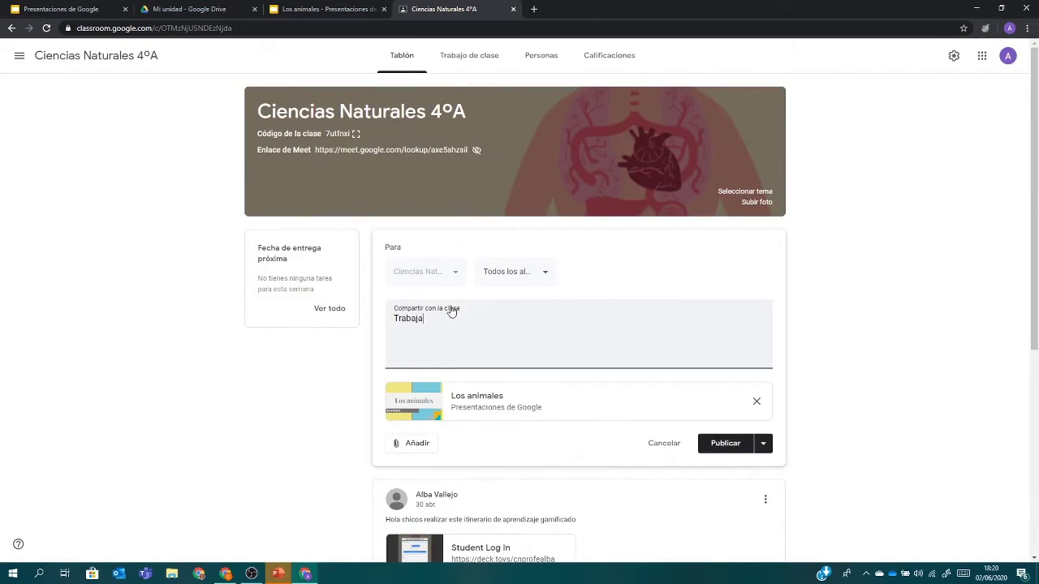
text(bamos colaborativamente en es)
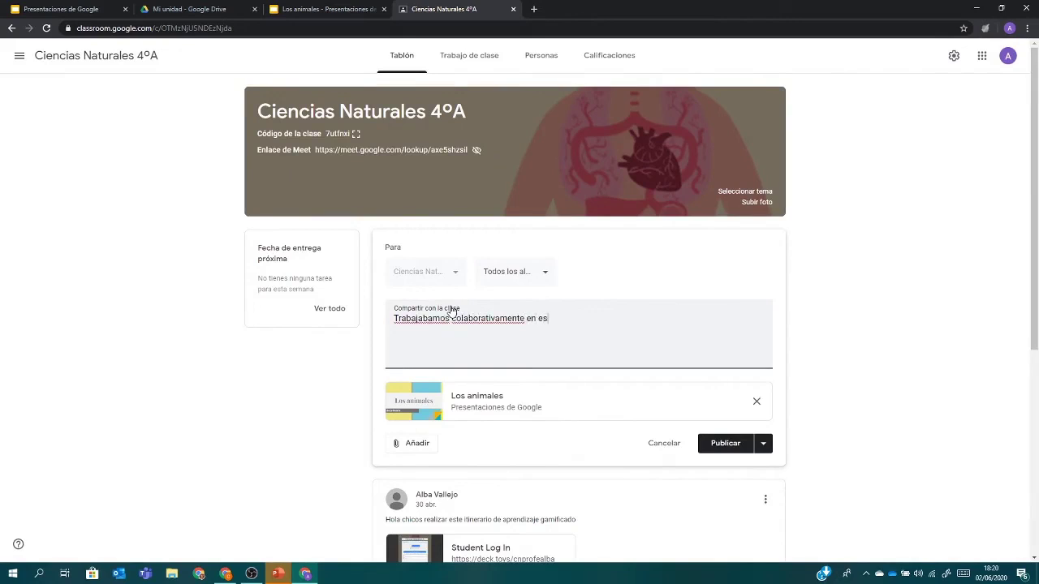
text(ta presentacion sobre los animales)
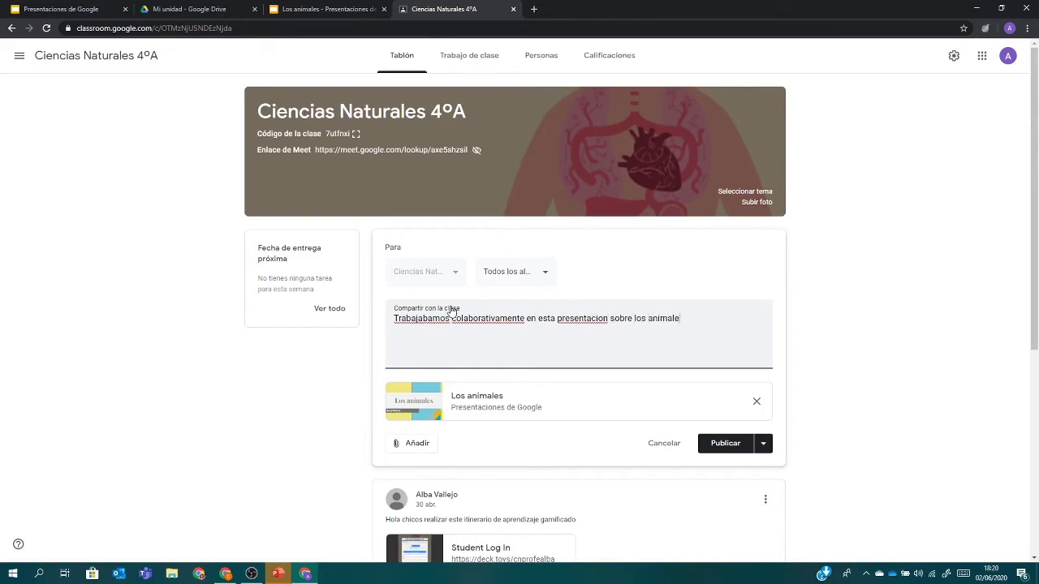
click(604, 318)
key(BackSpace)
text(ó)
Check the announcement's publishing options and publish it immediately to all students of the class
click(763, 443)
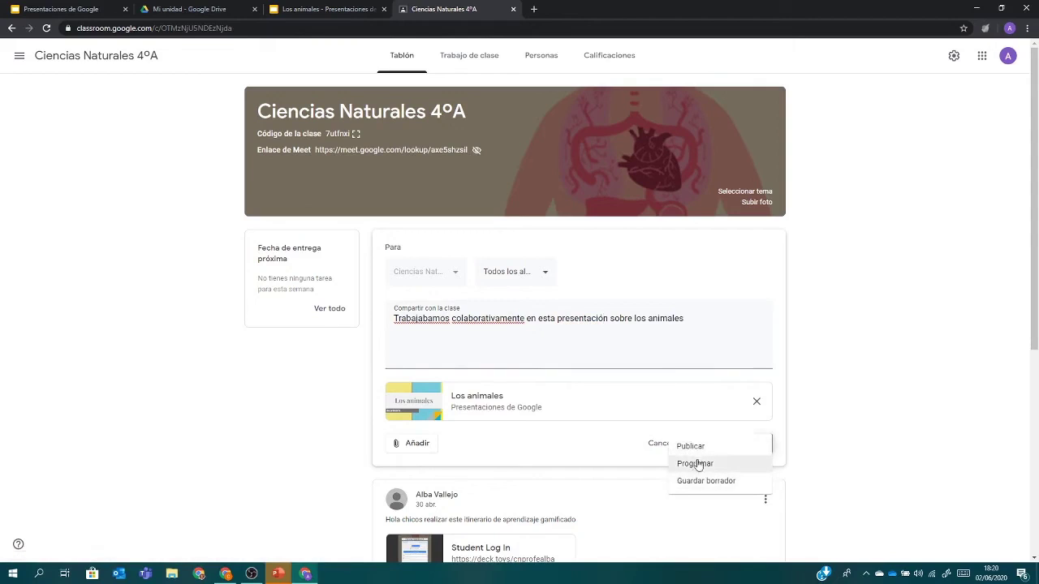
click(611, 445)
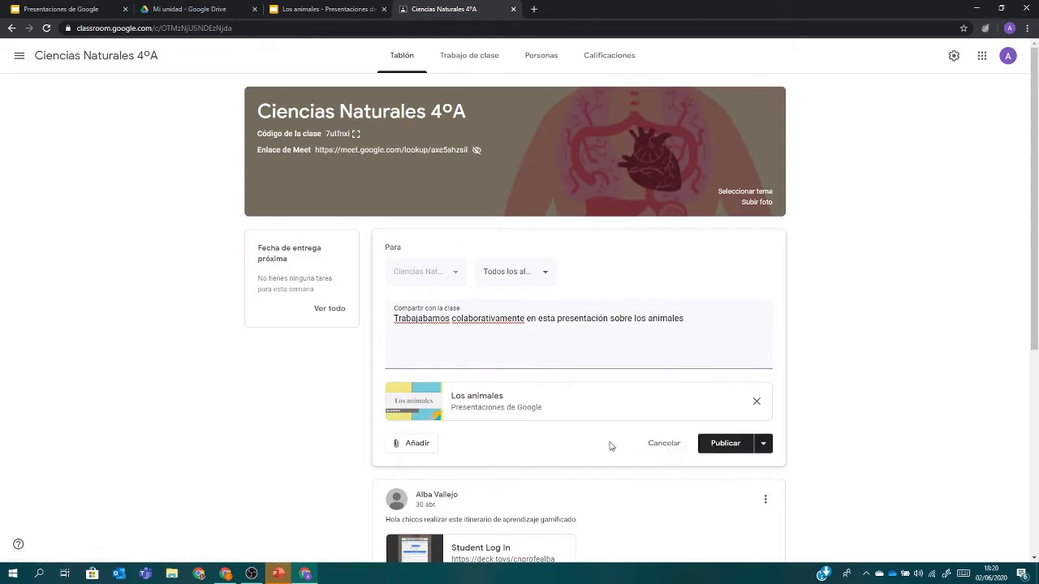
click(720, 449)
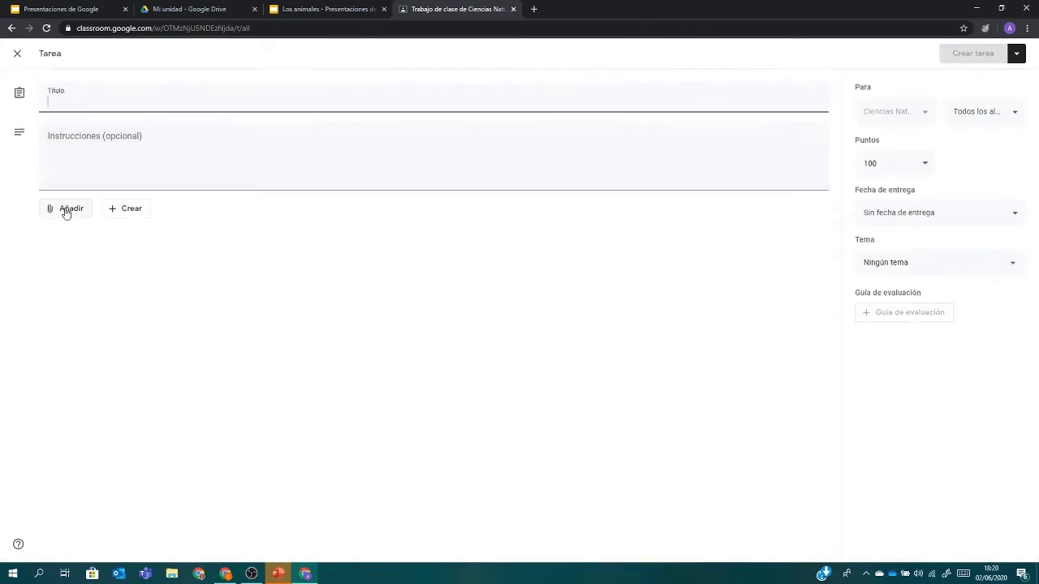
View the Google Drive files available to attach to the new class assignment and close the assignment without creating it
click(67, 211)
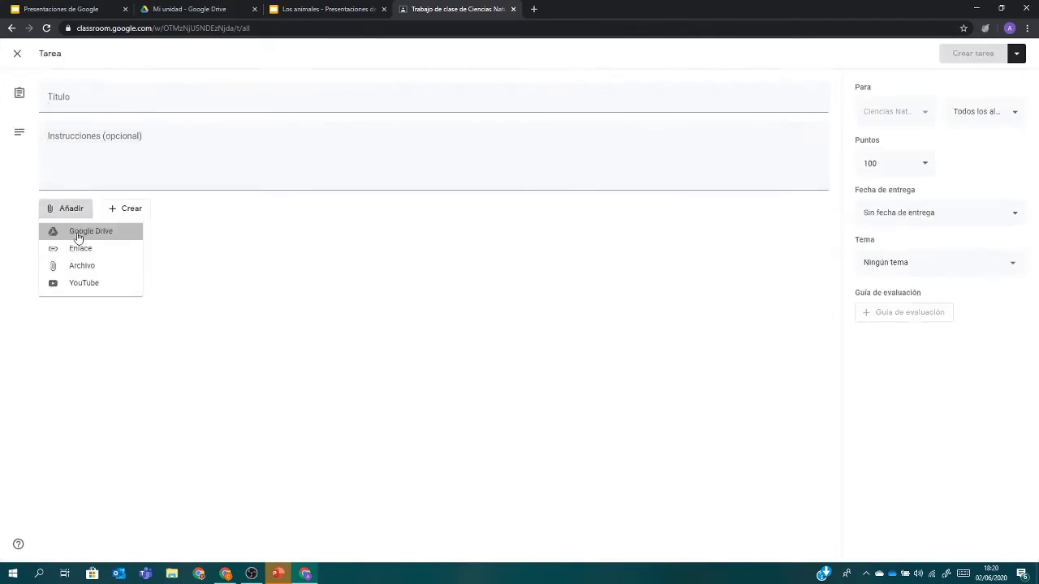
click(79, 236)
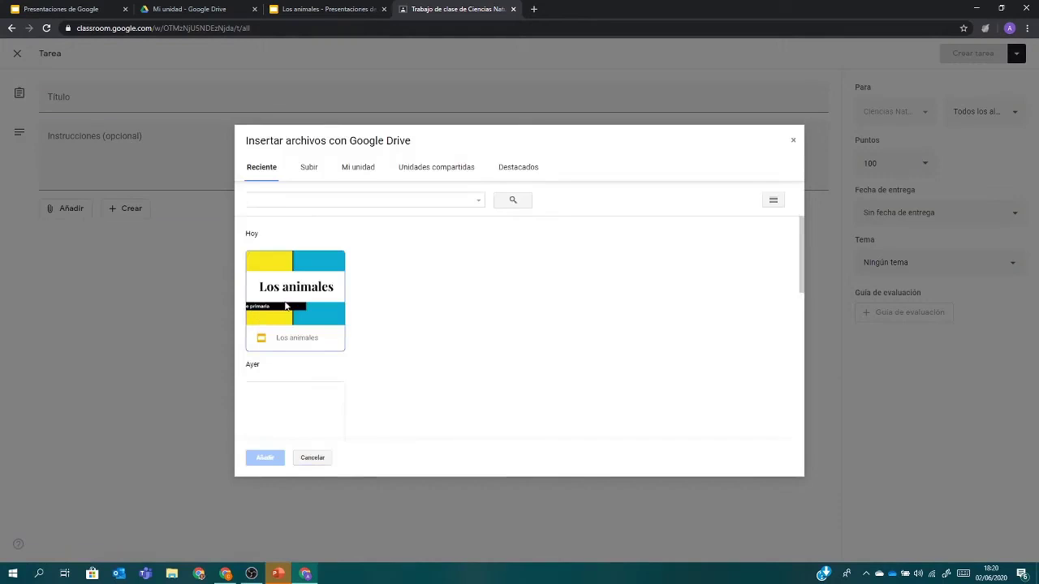
click(794, 145)
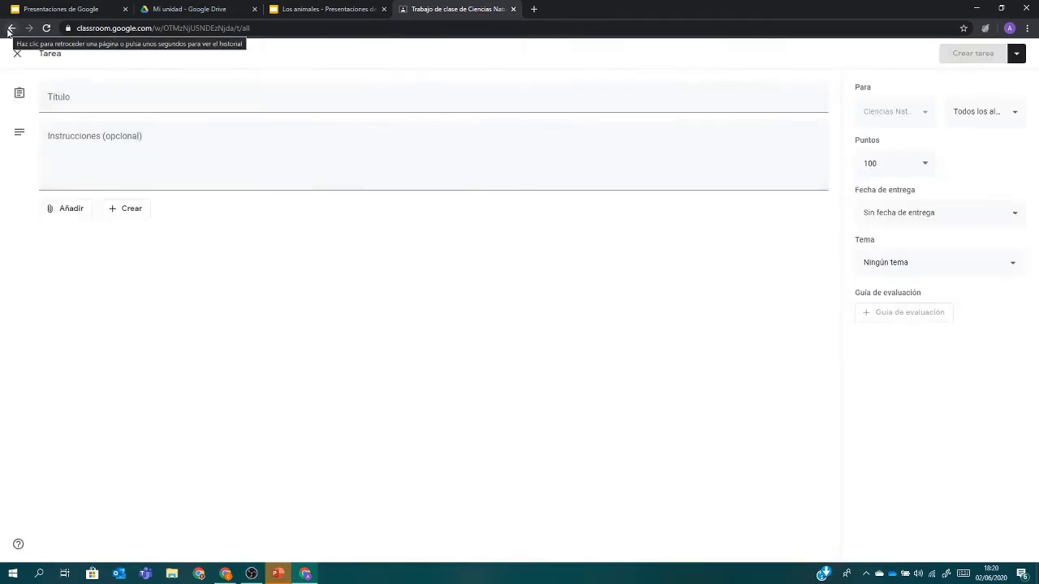
click(17, 55)
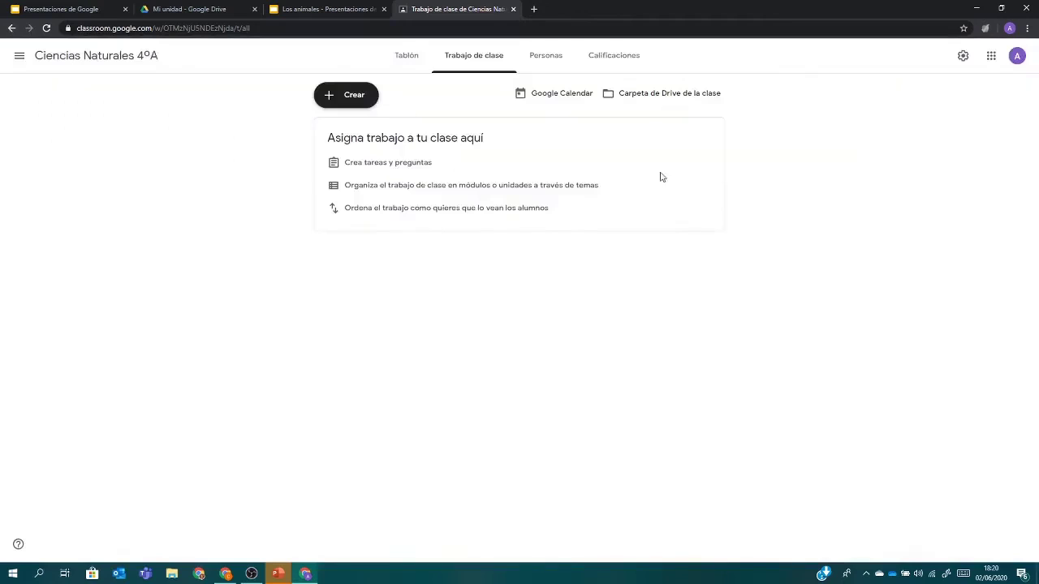